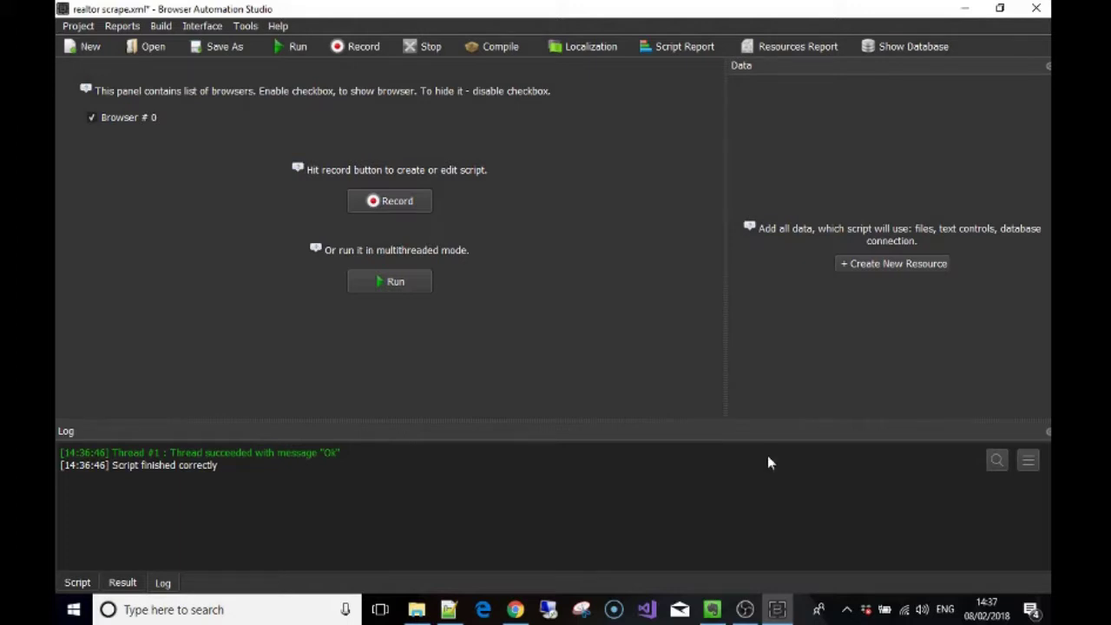
Step: Start creating a resource called "names" with the LinesFromFile type
left_click(876, 263)
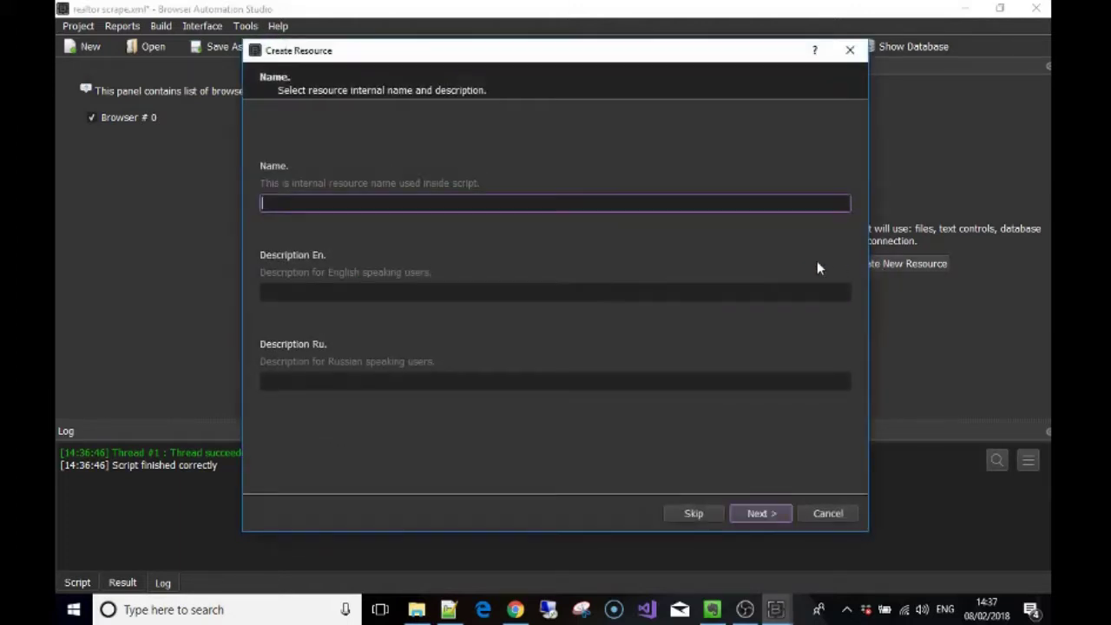
type("names")
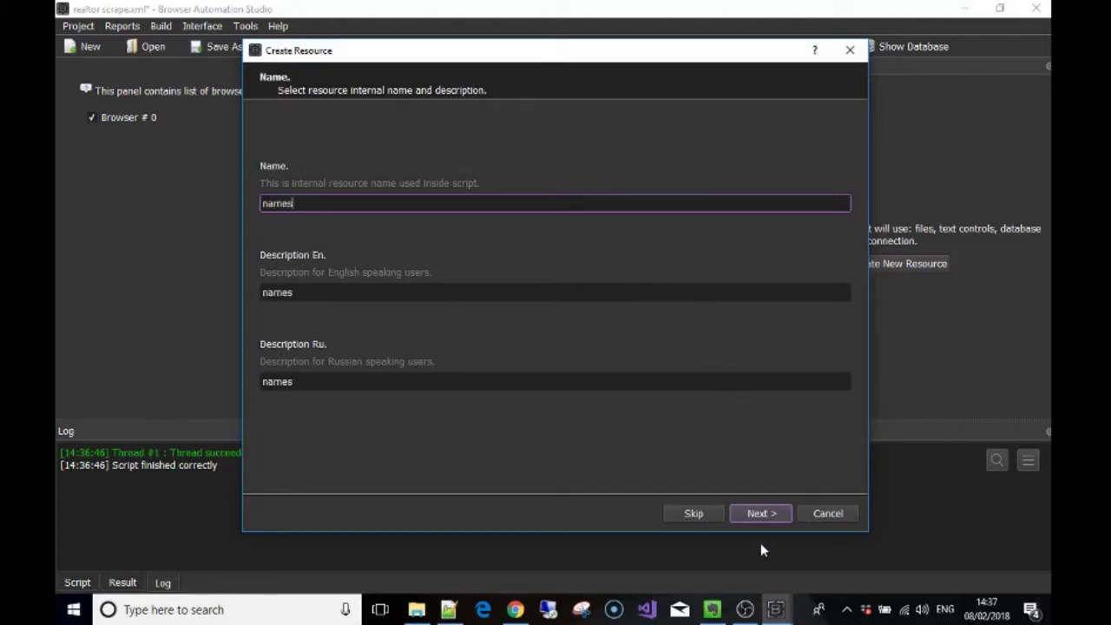
left_click(759, 515)
left_click(338, 319)
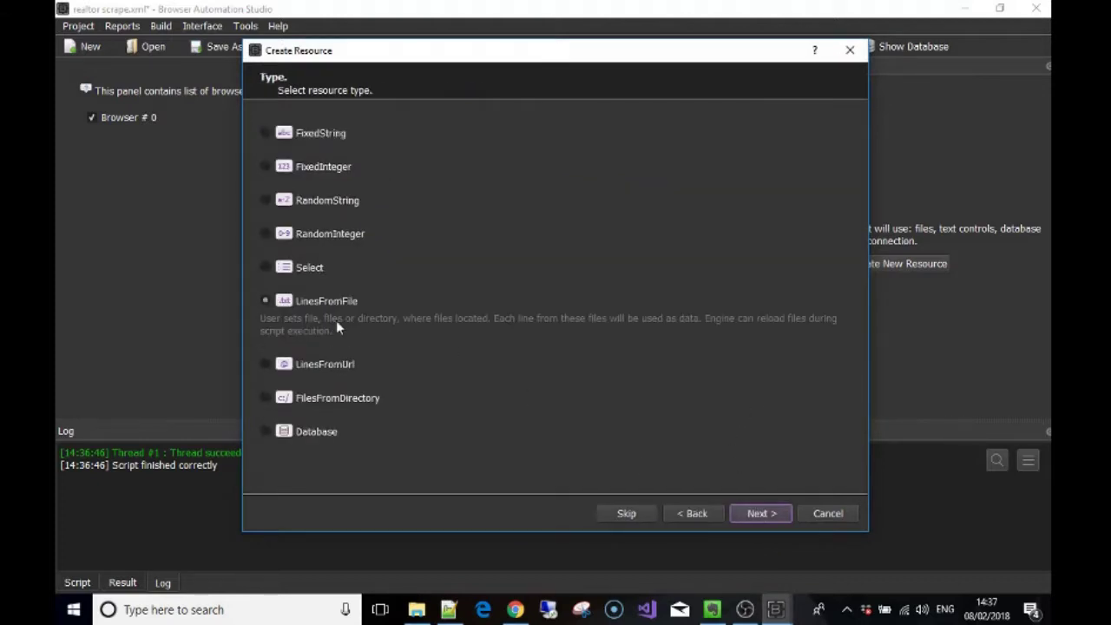
left_click(762, 512)
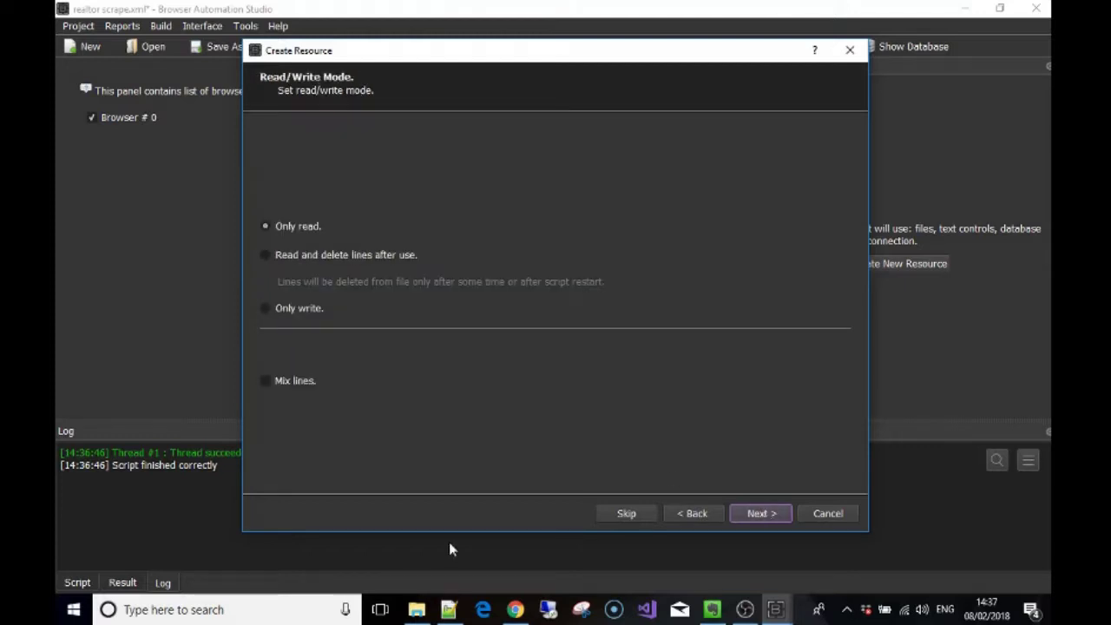
Step: Make the names resource read-only with its lines mixed, and finish creating it
left_click(417, 610)
left_click(418, 609)
left_click(266, 382)
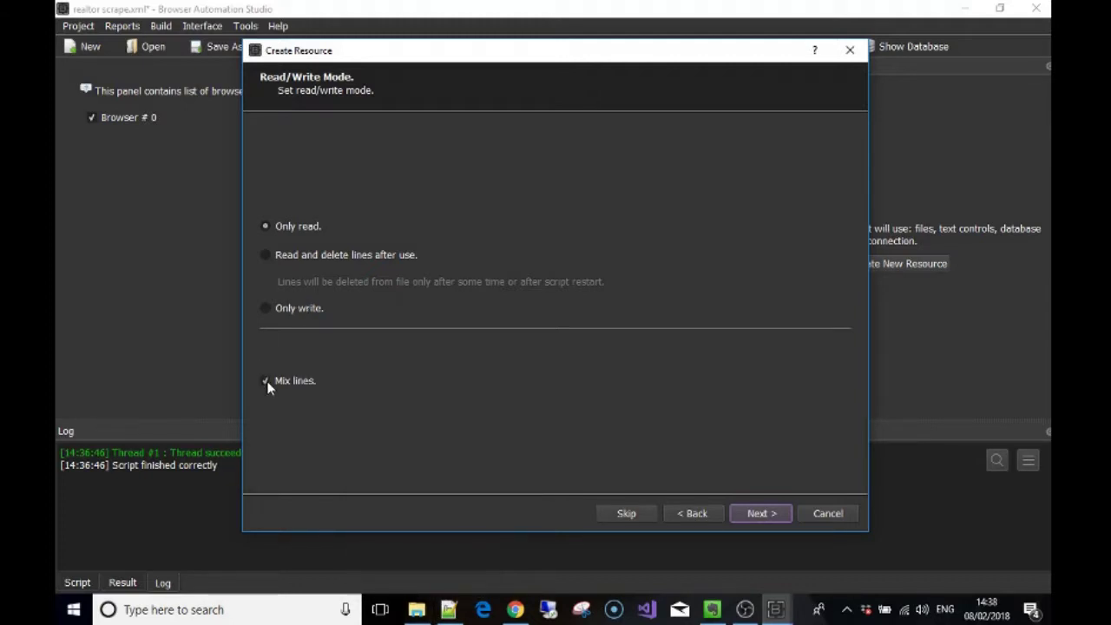
left_click(785, 521)
left_click(785, 520)
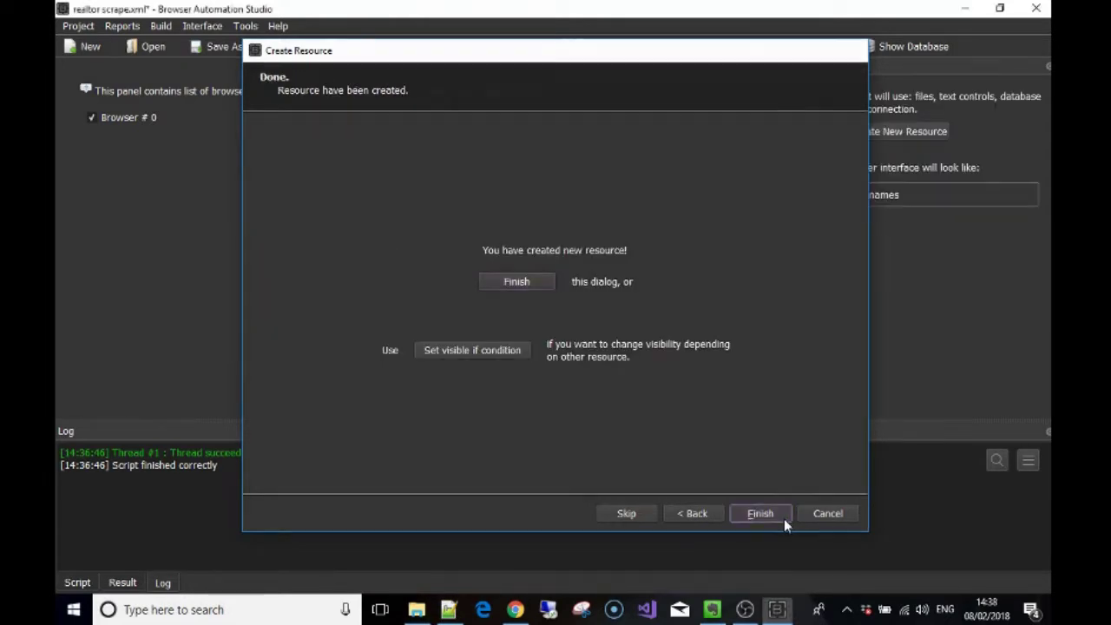
left_click(784, 518)
Step: Create a second resource called "comment" of type FixedString with an empty default value
left_click(878, 132)
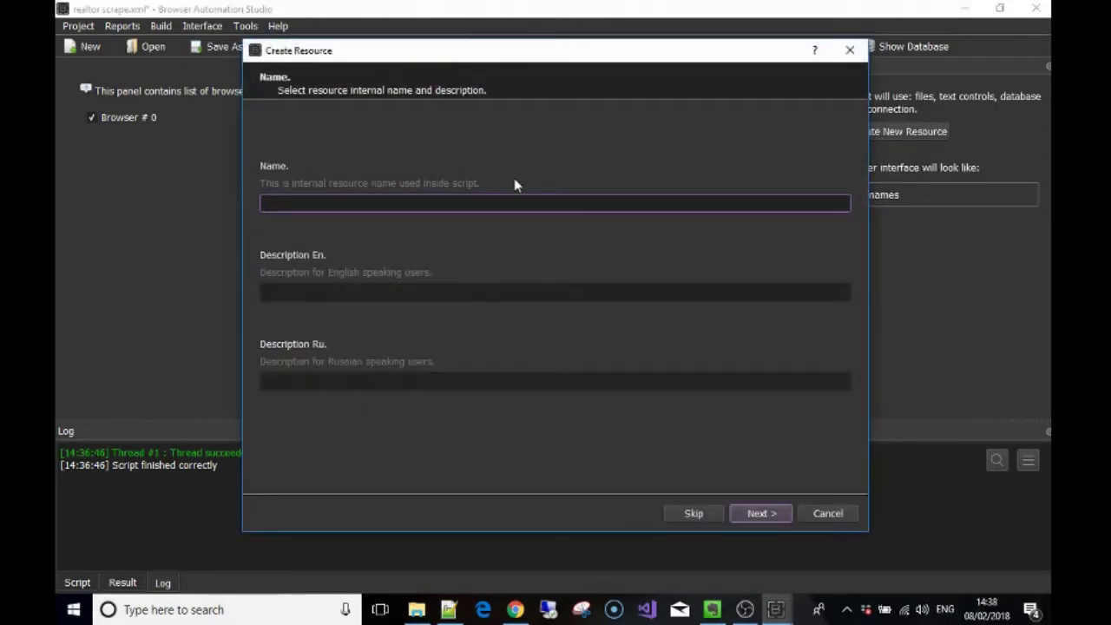
type("comment")
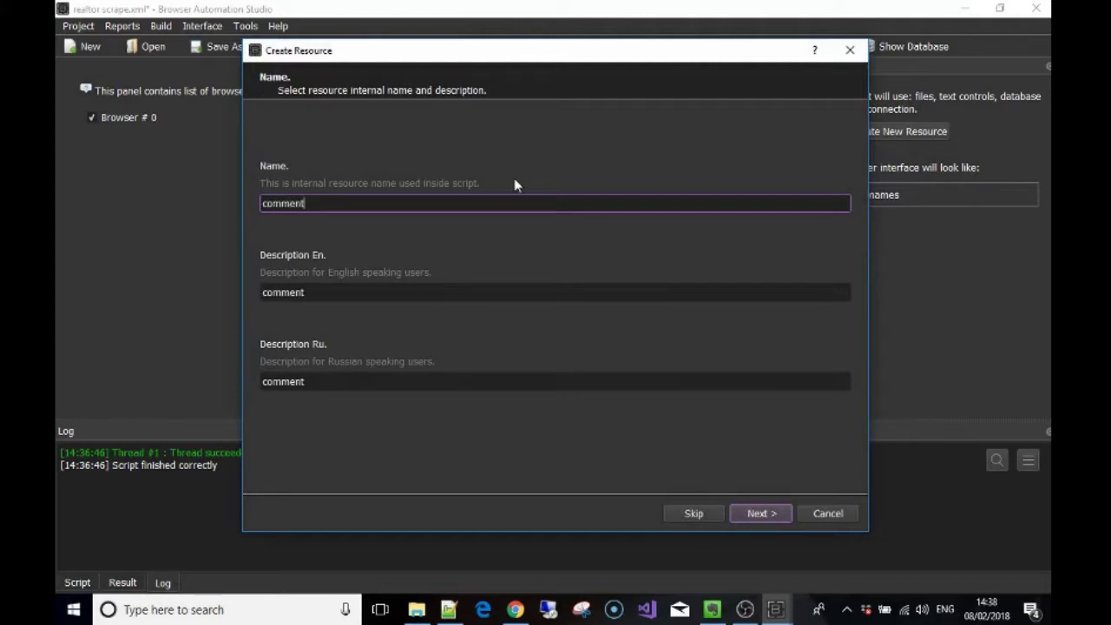
left_click(753, 514)
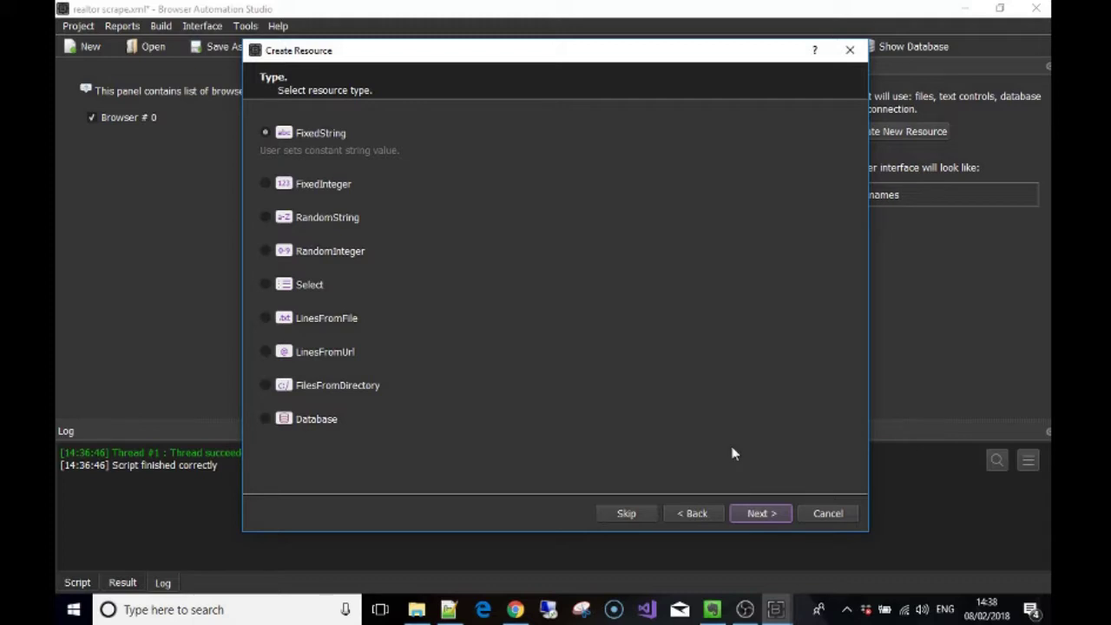
left_click(760, 514)
left_click(760, 515)
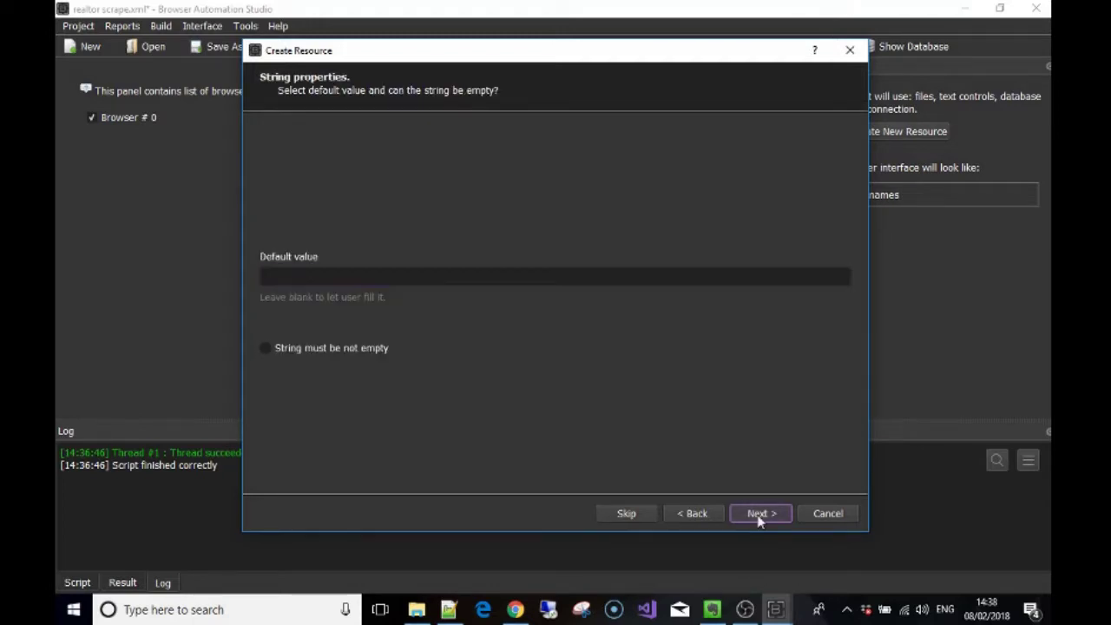
left_click(759, 515)
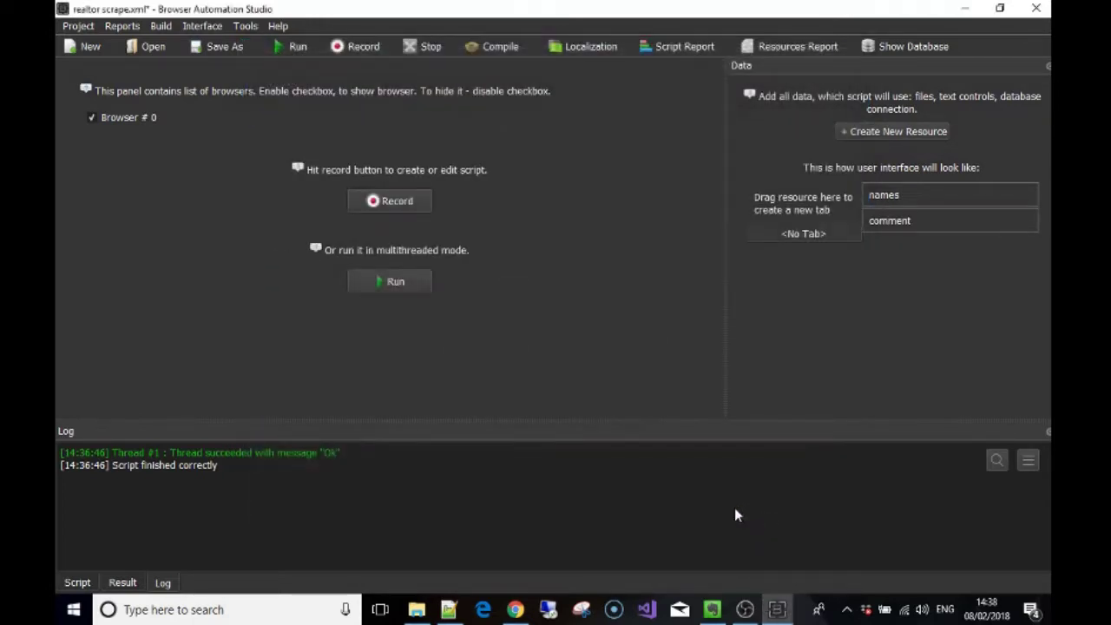
Step: Switch to Notepad++ and examine how the greeting alternatives in the first line are written as spintax
left_click(448, 609)
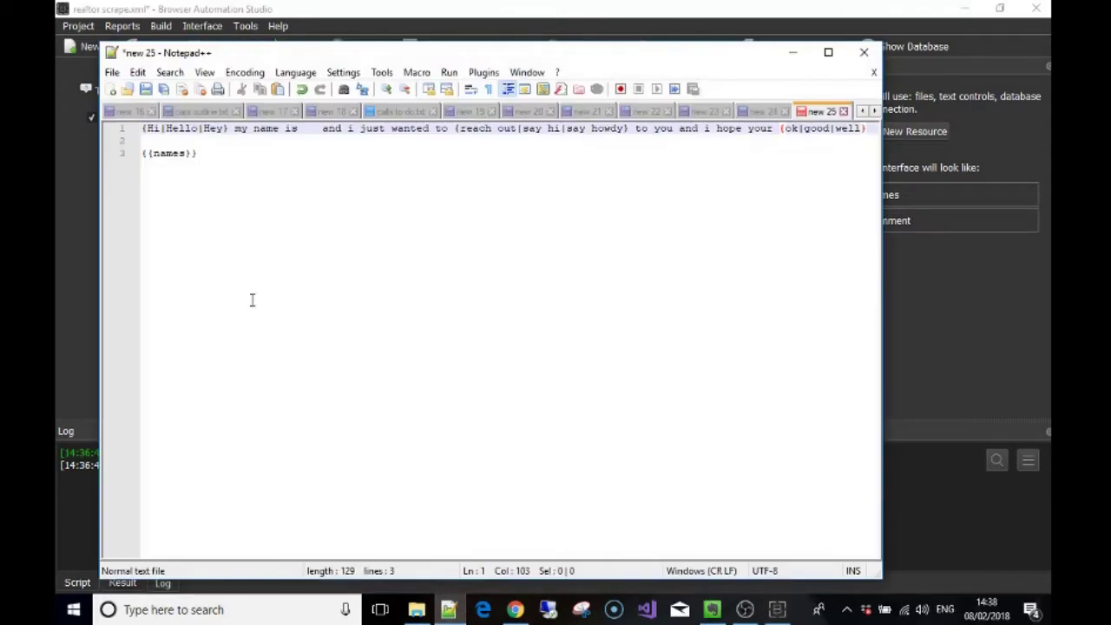
left_click(153, 129)
left_click(143, 128)
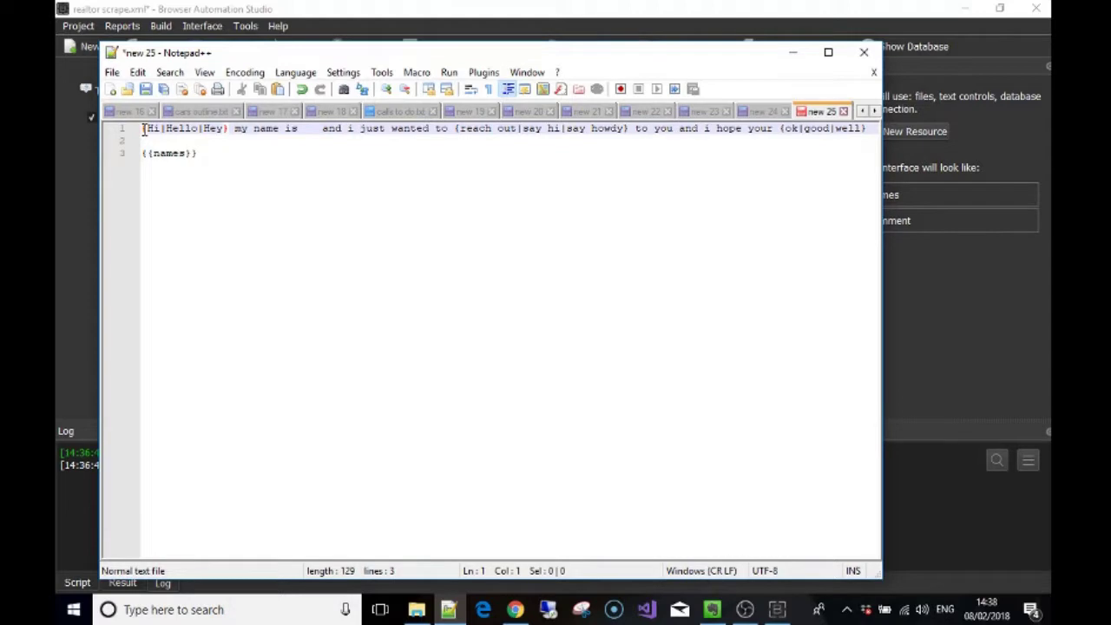
left_click(152, 129)
left_click(173, 128)
left_click(209, 129)
left_click(151, 129)
left_click(171, 129)
left_click(484, 129)
left_click(150, 129)
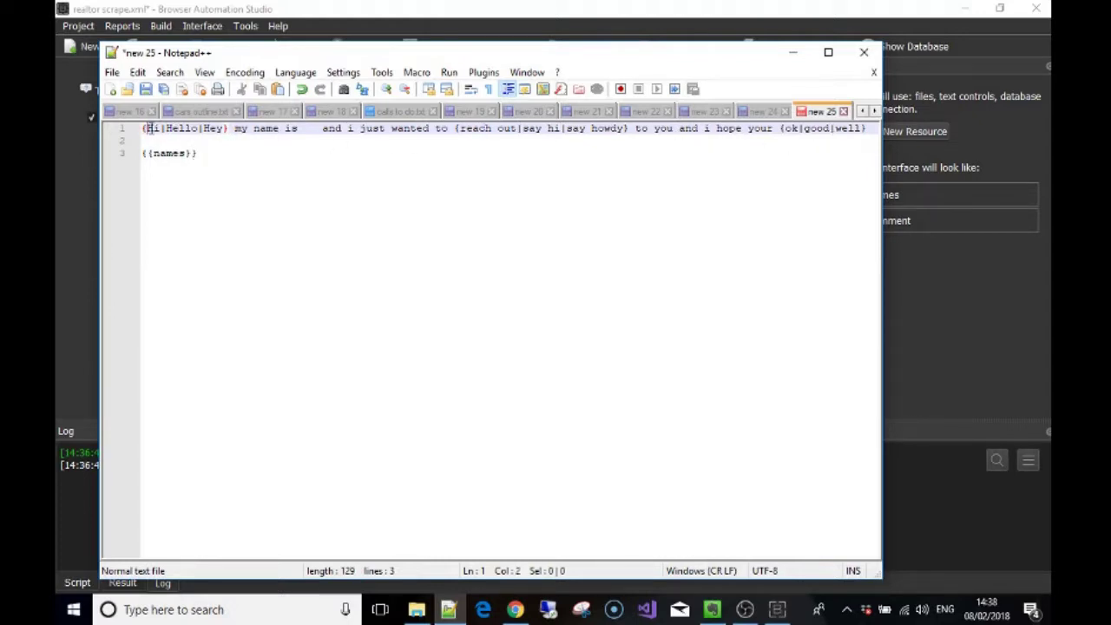
left_click(146, 128)
left_click(171, 128)
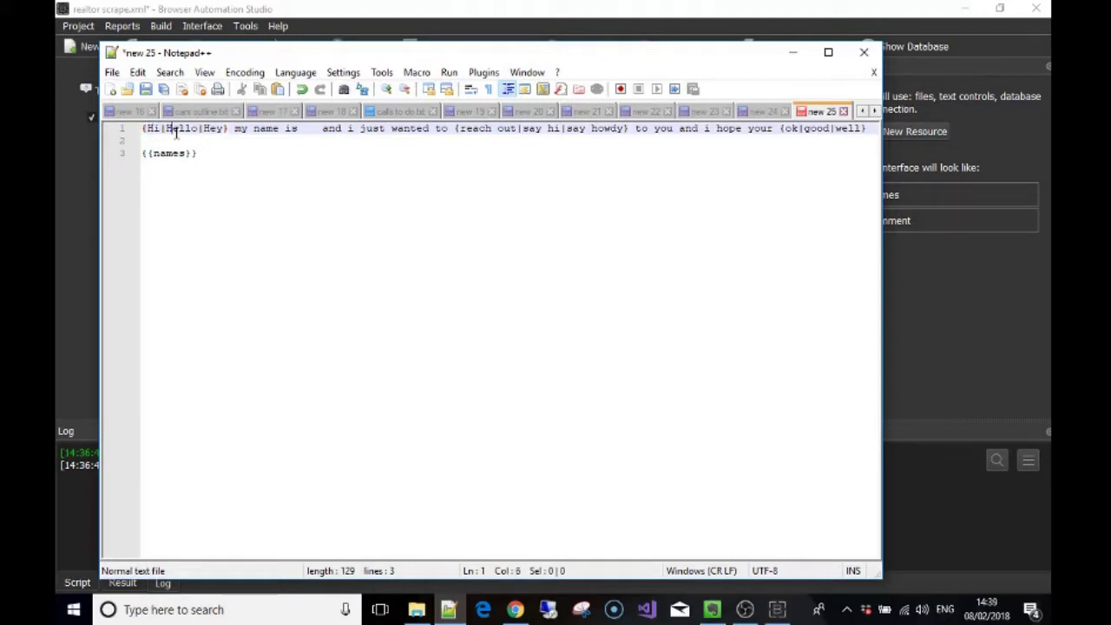
left_click(223, 129)
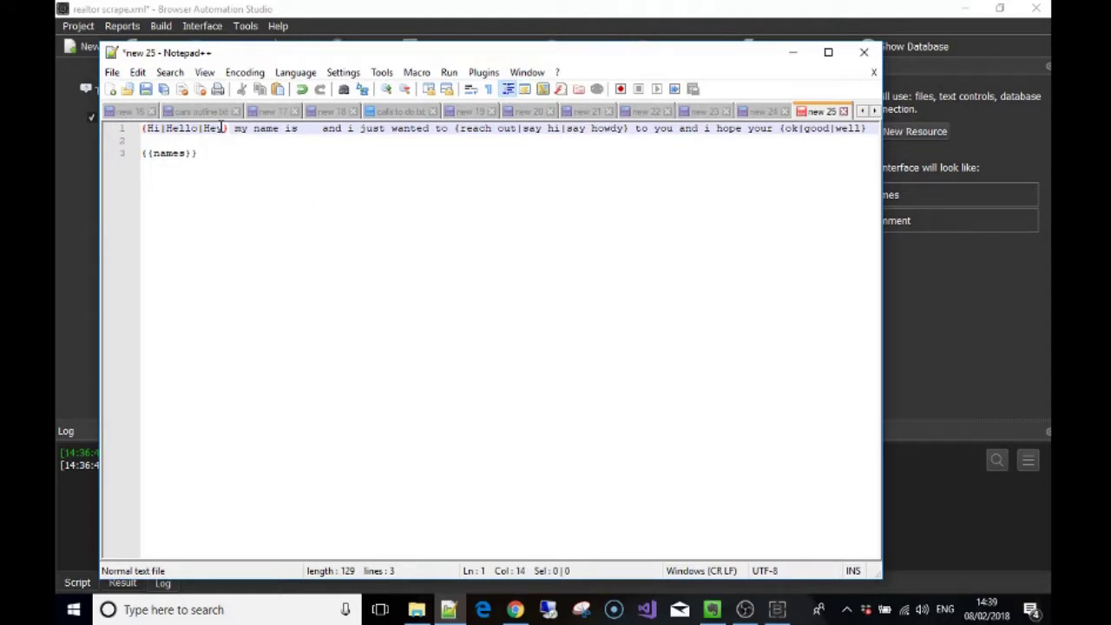
left_click(154, 129)
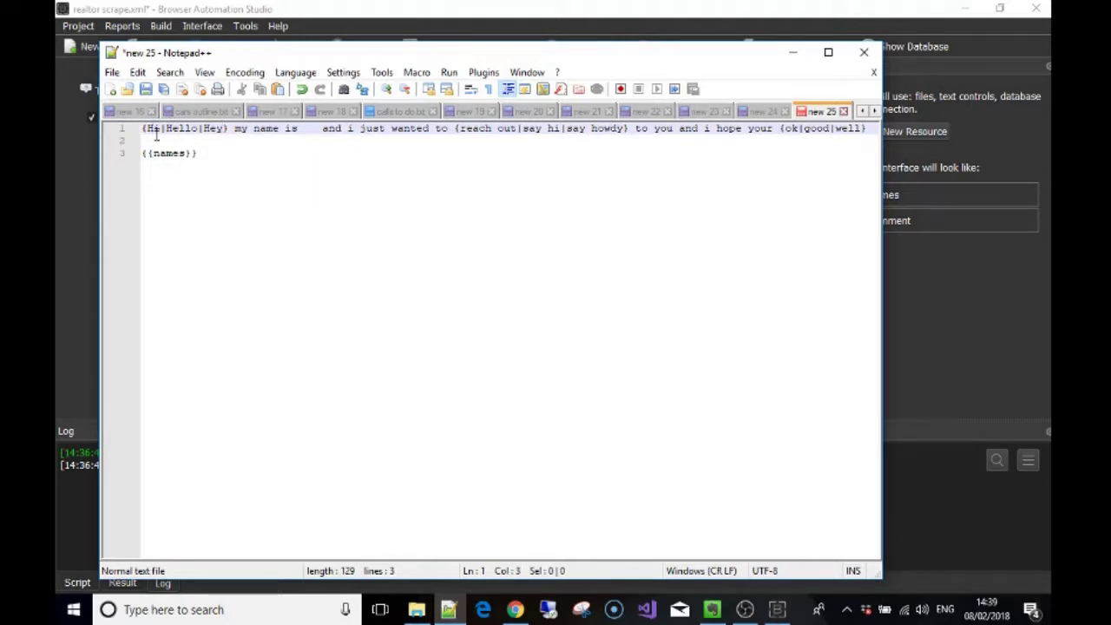
Step: Examine the gap for the name and the remaining spintax groups along the first line of the message
left_click(223, 129)
left_click(303, 129)
left_click(469, 130)
left_click(586, 130)
left_click(792, 131)
key("Right")
key("Right")
key("Right")
key("Right")
key("Right")
key("Right")
key("Right")
key("Right")
key("Right")
key("Right")
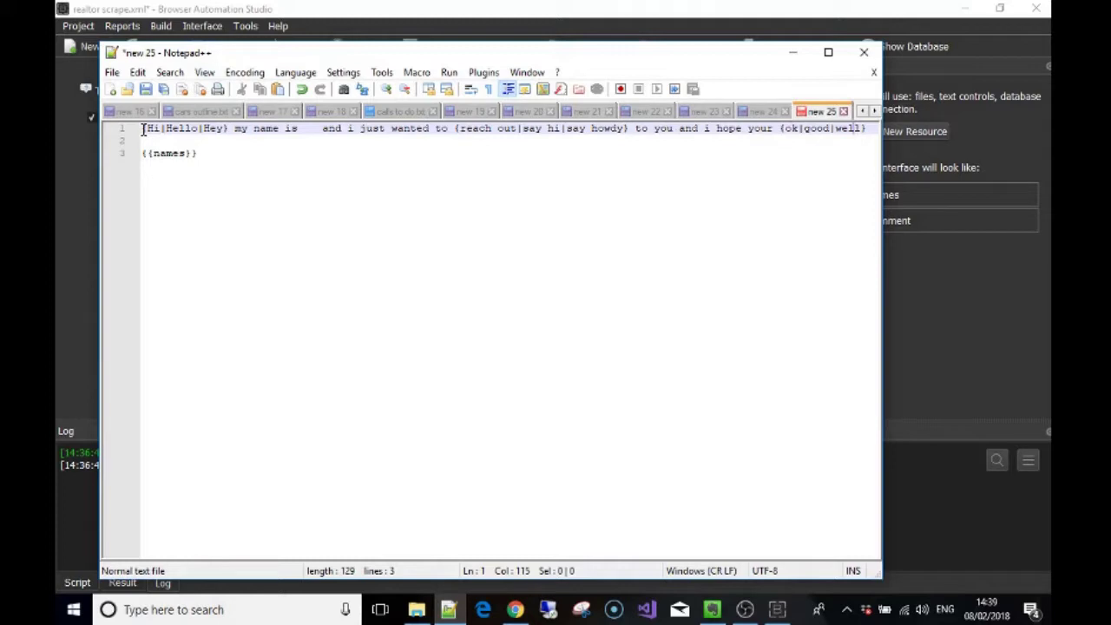
left_click_drag(144, 129, 179, 131)
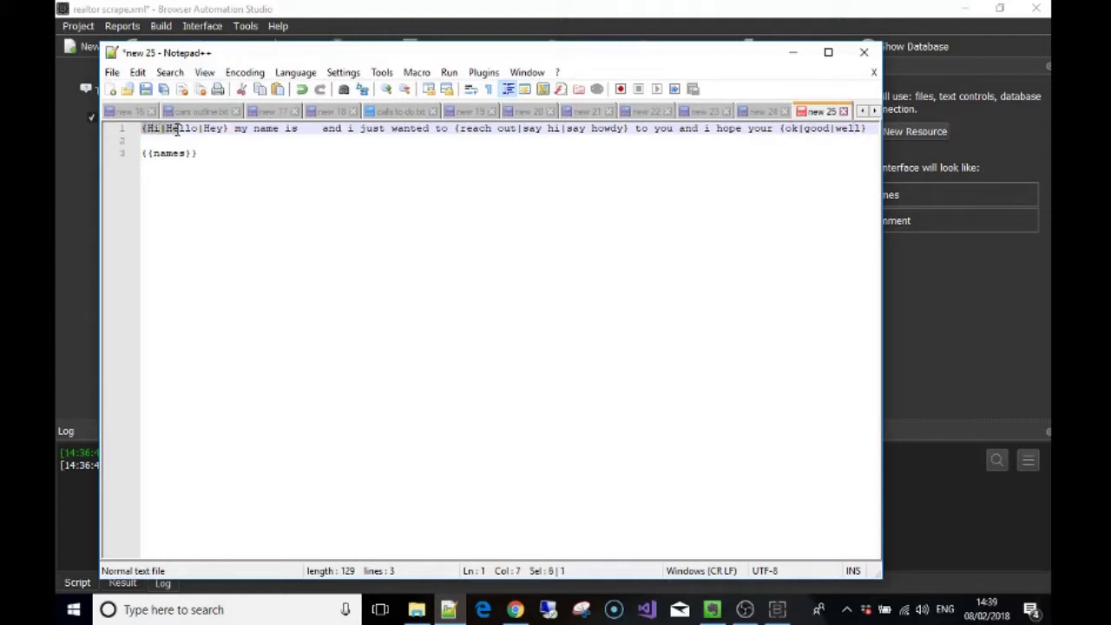
left_click(153, 129)
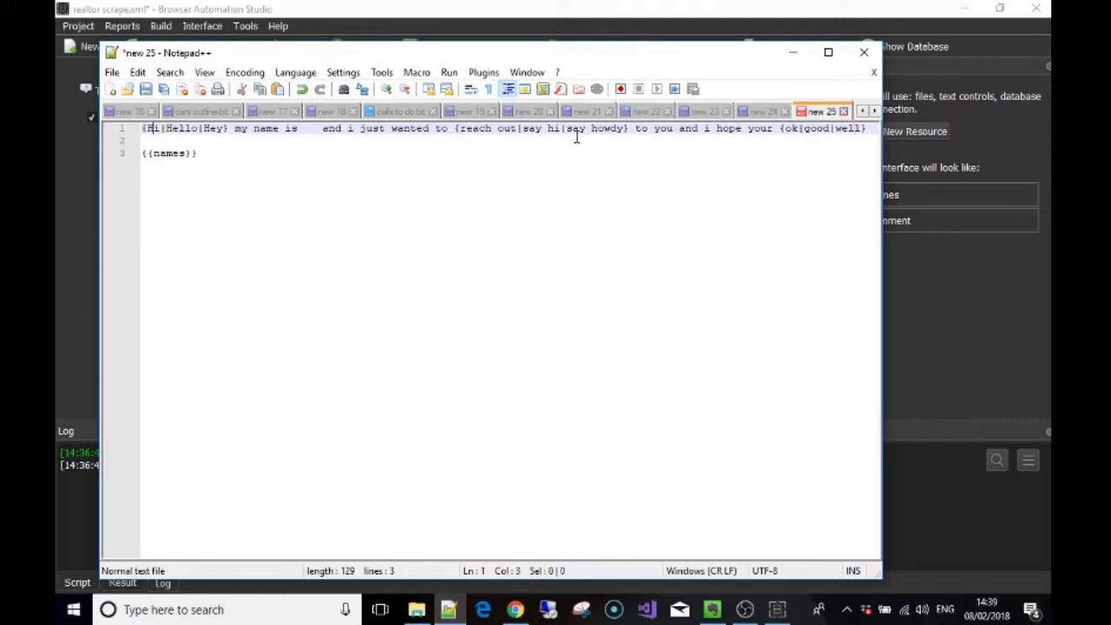
left_click(310, 129)
left_click(805, 129)
left_click(841, 128)
Step: Copy the whole spintax message line and return to Browser Automation Studio
left_click_drag(144, 127, 865, 127)
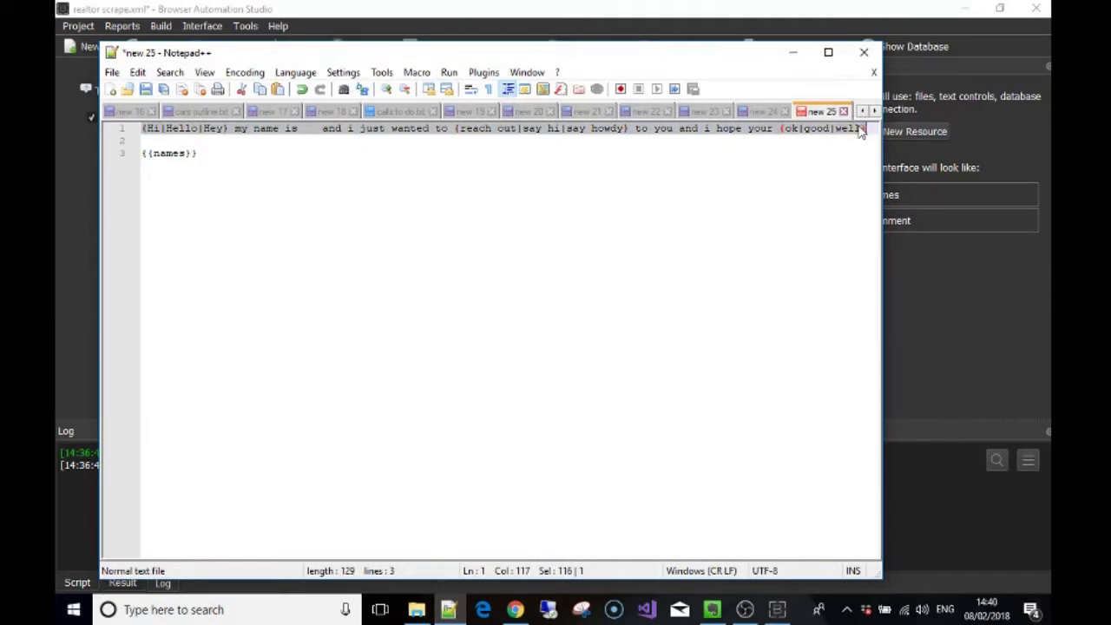
right_click(861, 130)
left_click(896, 155)
left_click(792, 52)
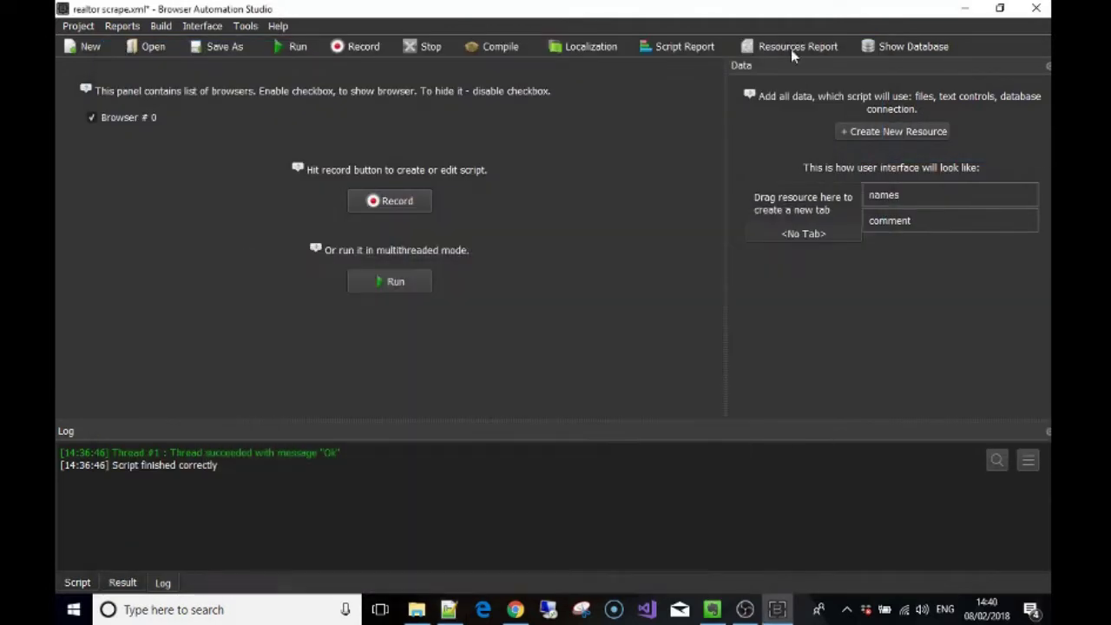
Step: Start recording the script, check the {{names}} placeholder in the comment text, and accept names.txt and that comment as resource values
left_click(396, 203)
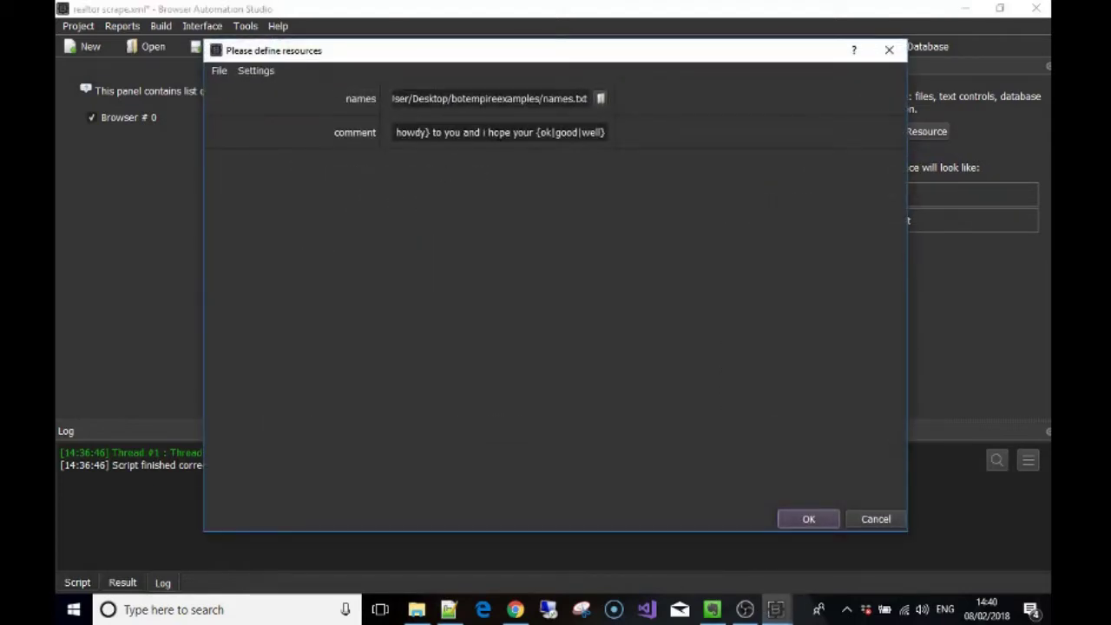
key("ctrl+a")
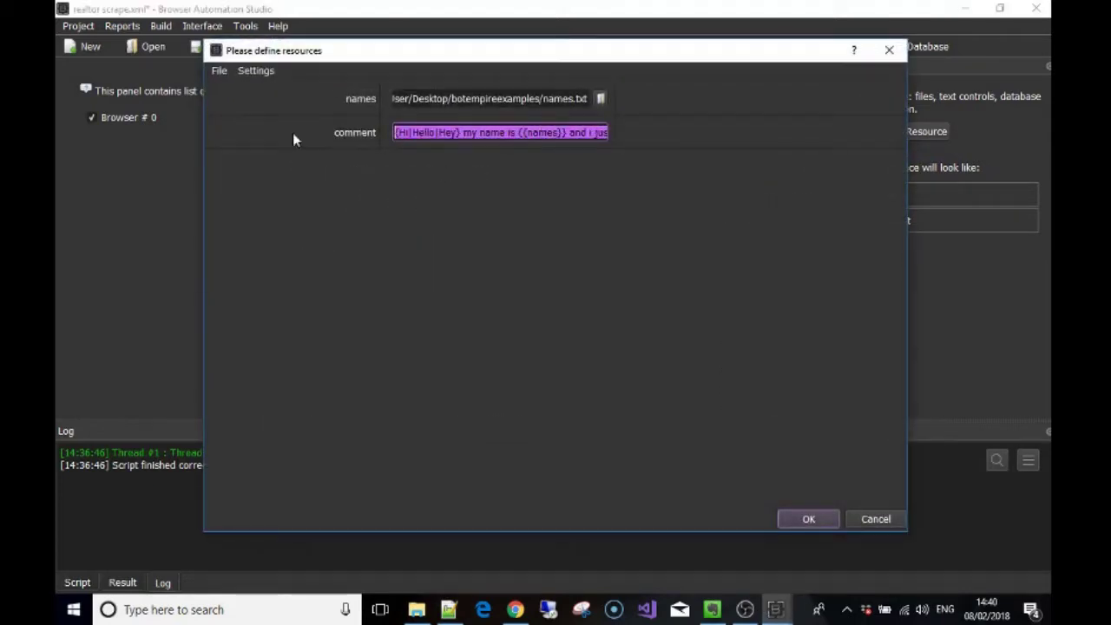
left_click(420, 133)
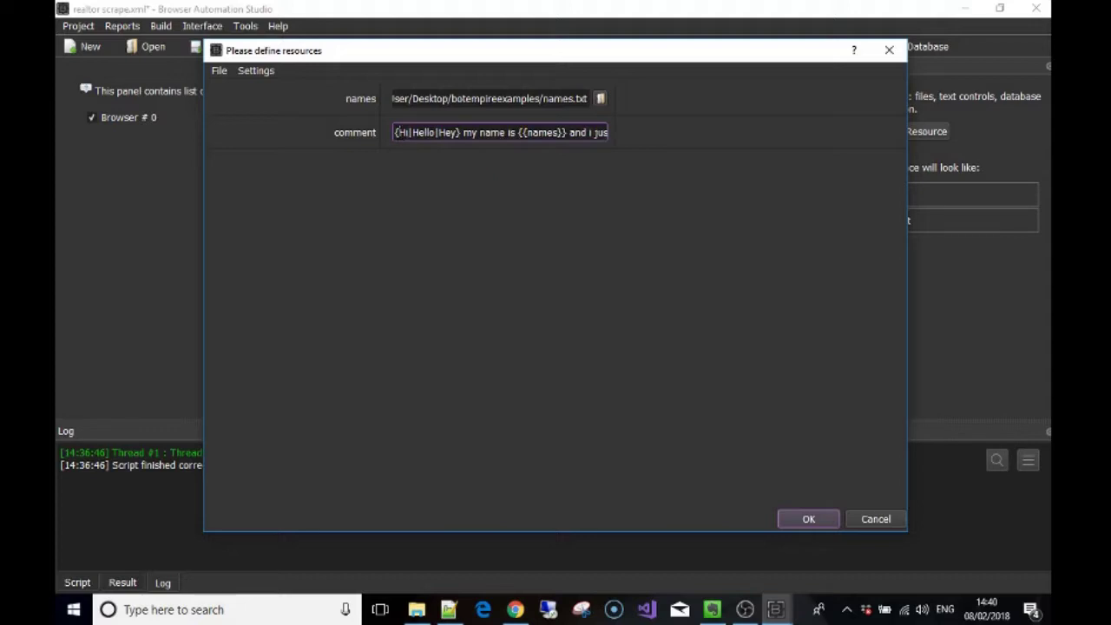
left_click(520, 133)
left_click_drag(522, 133, 554, 133)
left_click(805, 520)
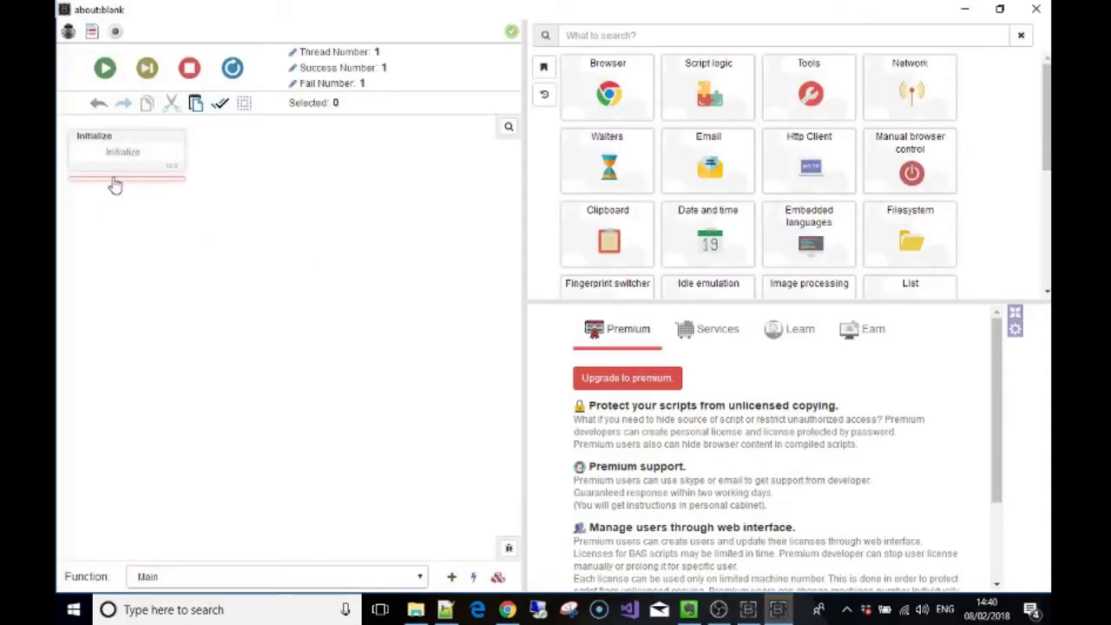
Step: Begin a Template action from the string tools and enable its additional processing option
left_click(738, 82)
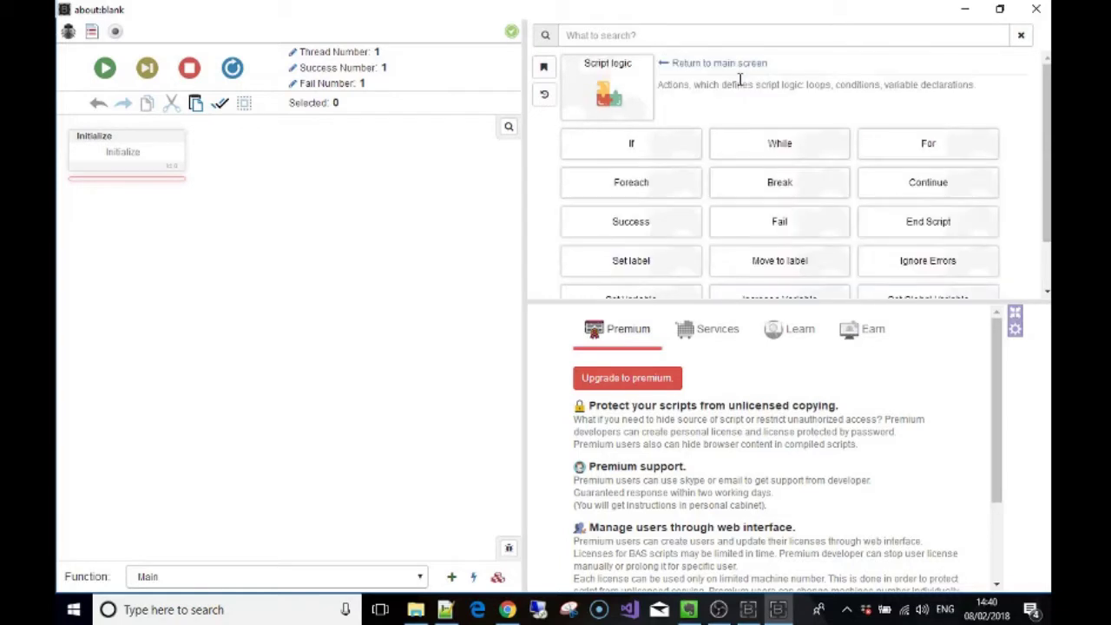
left_click(720, 64)
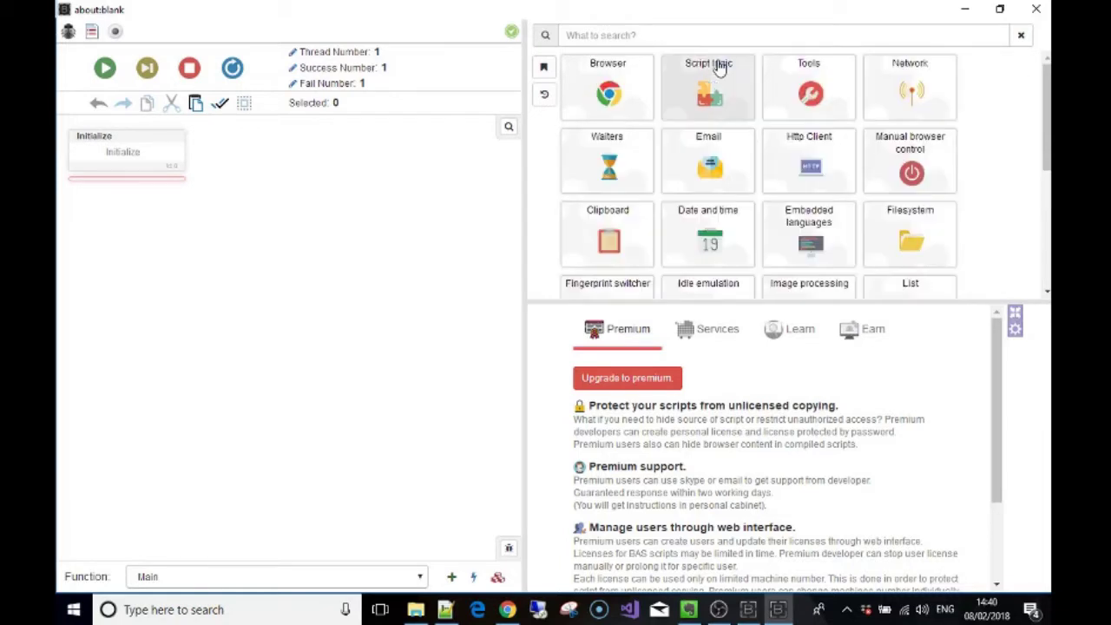
left_click(795, 80)
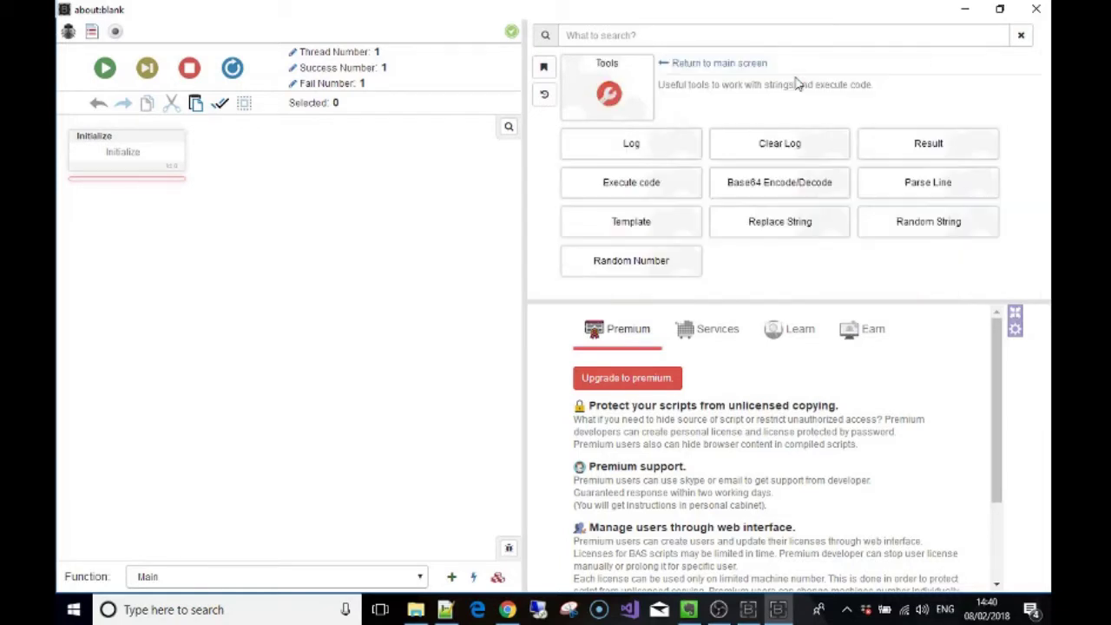
left_click(671, 229)
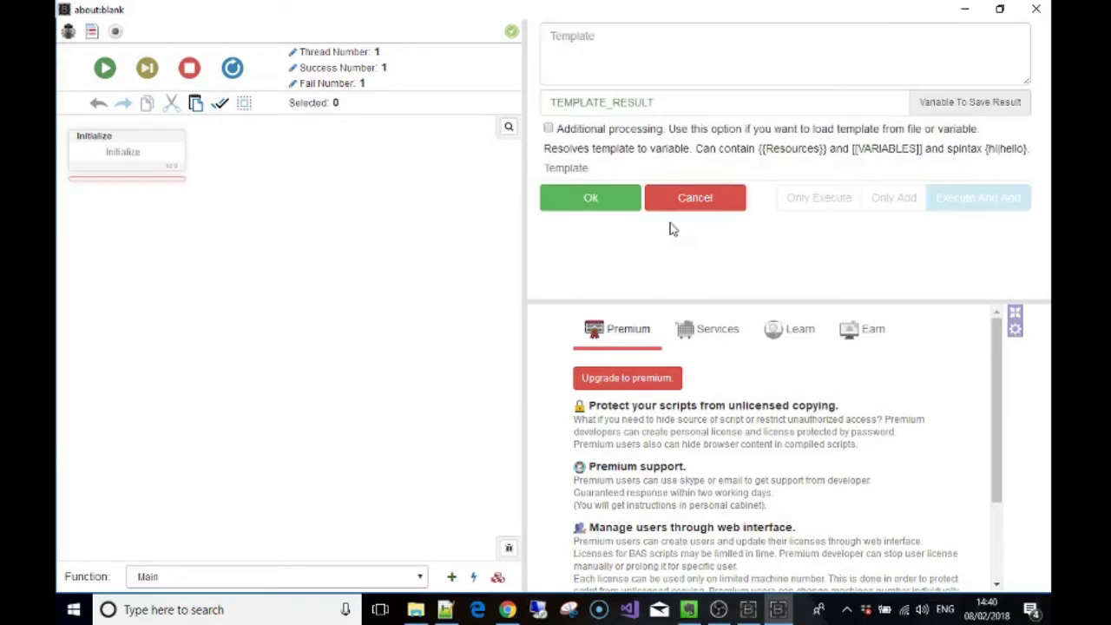
left_click(599, 44)
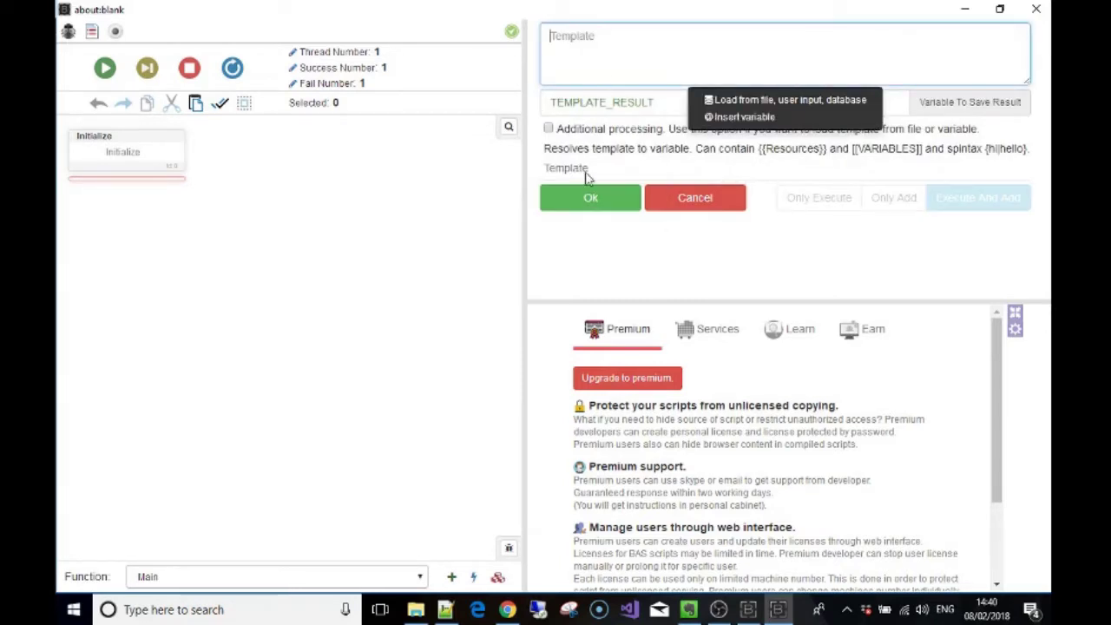
left_click(548, 129)
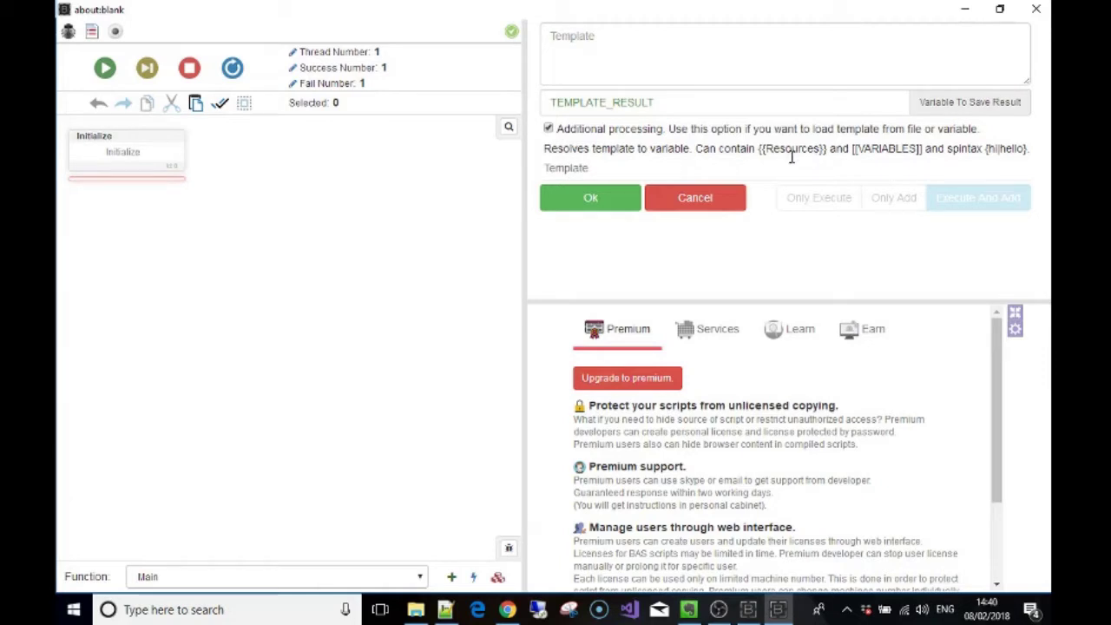
Step: Load the comment resource as the template text, keeping Reuse Resource enabled
left_click(607, 42)
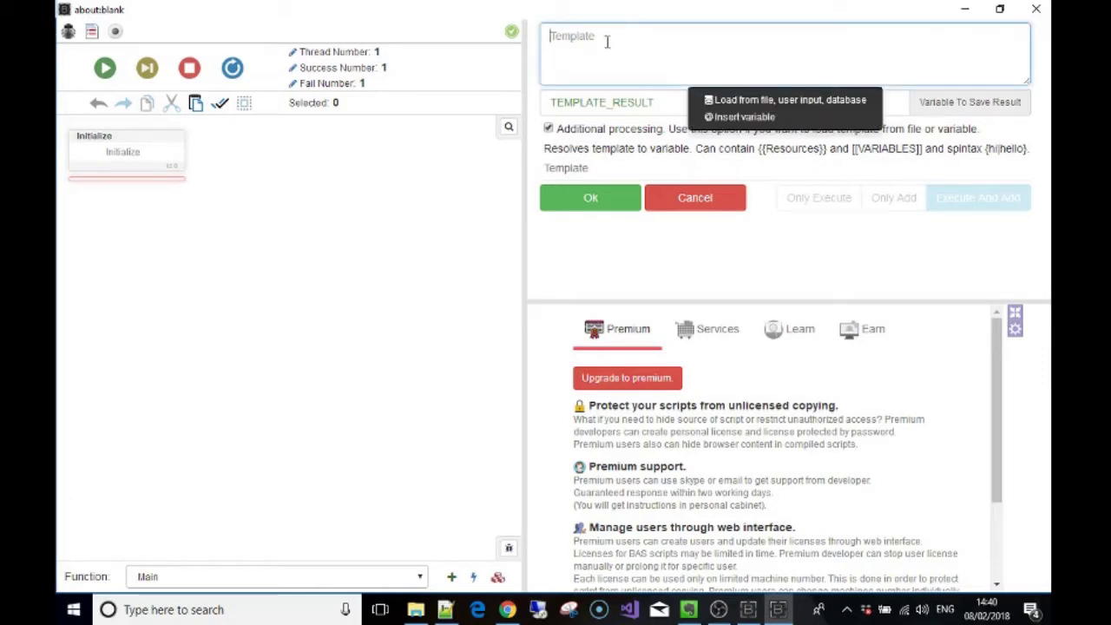
left_click(751, 101)
left_click(751, 102)
left_click(752, 104)
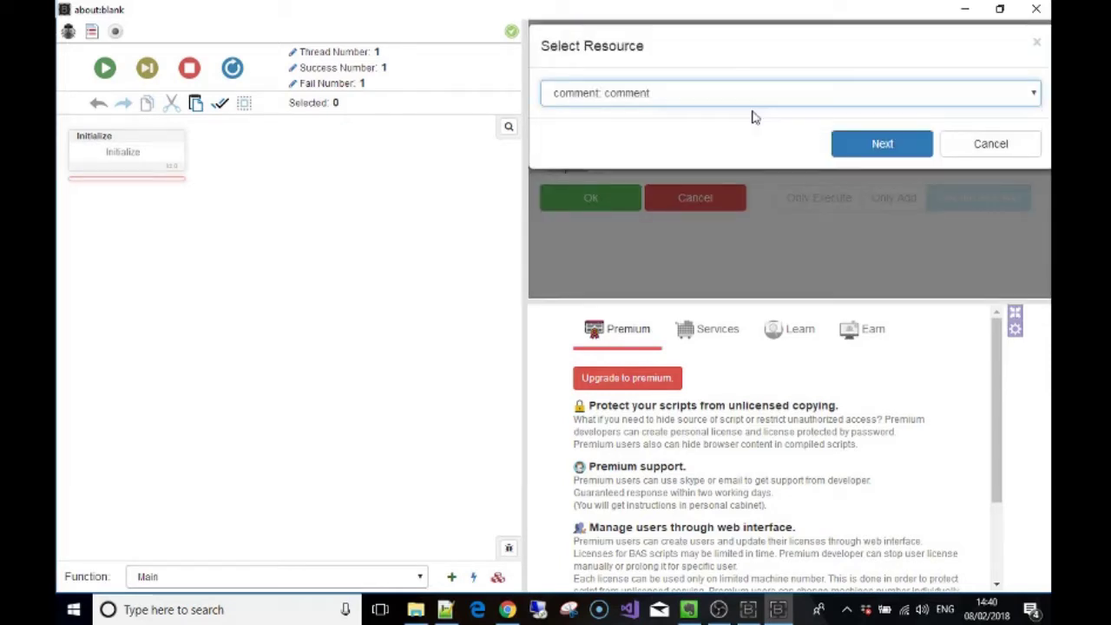
left_click(859, 159)
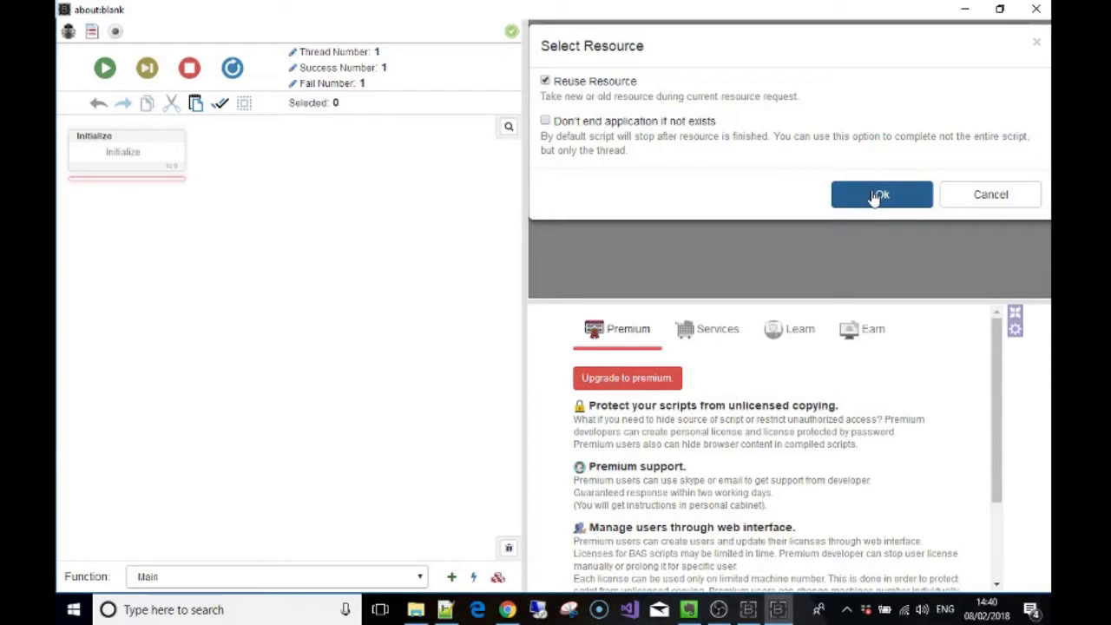
left_click(875, 196)
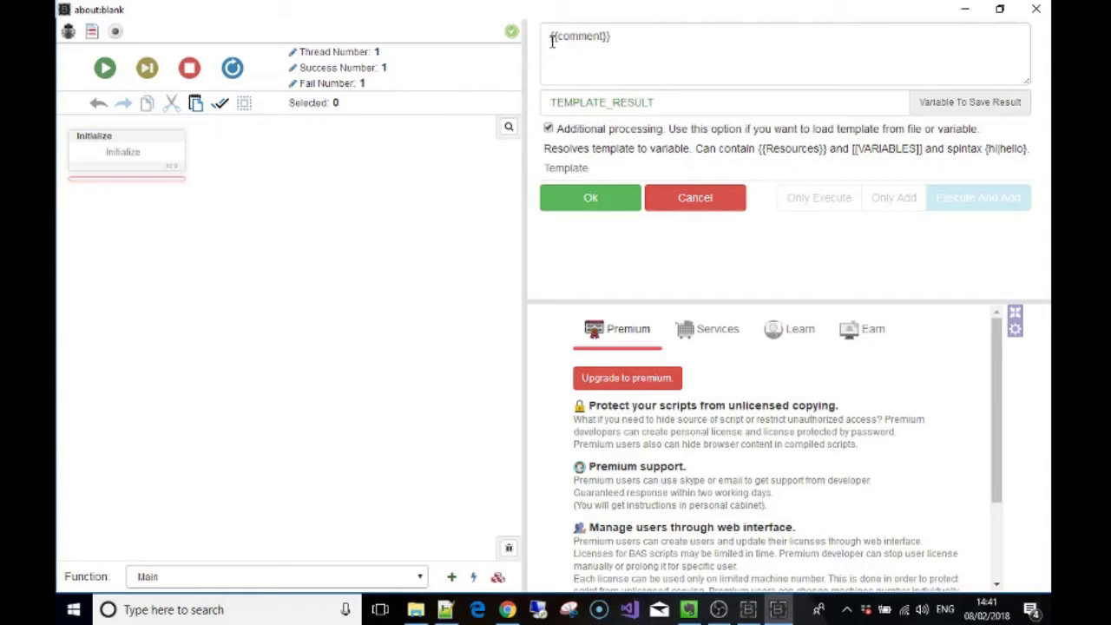
Step: Check the {{comment}} template and its TEMPLATE_RESULT variable, and add the Template action to the script
left_click_drag(551, 41, 627, 39)
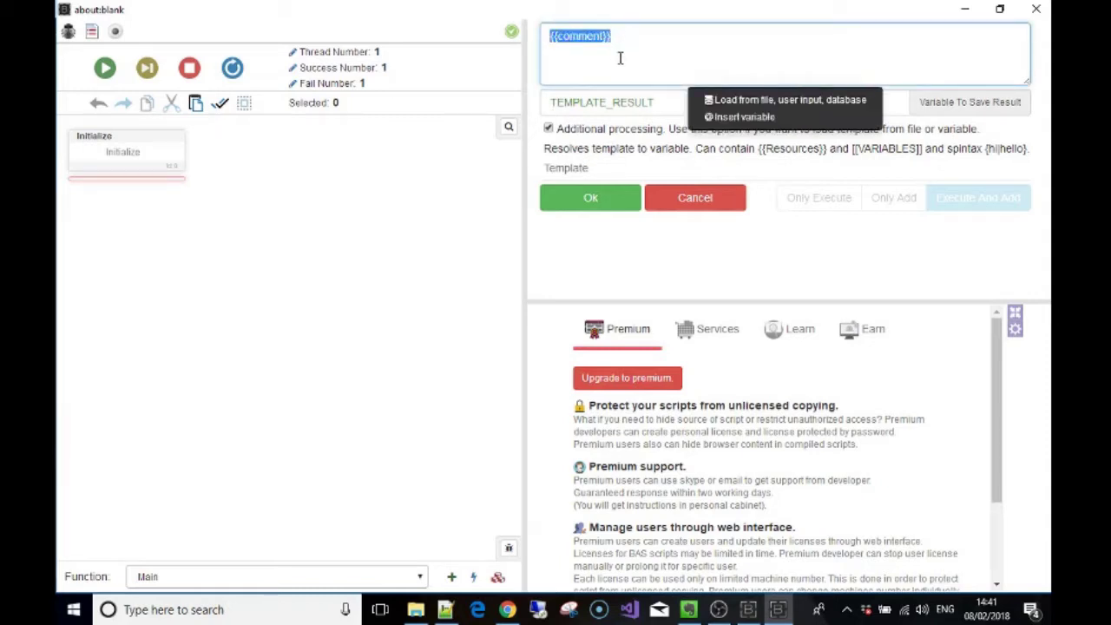
left_click(620, 58)
left_click(657, 102)
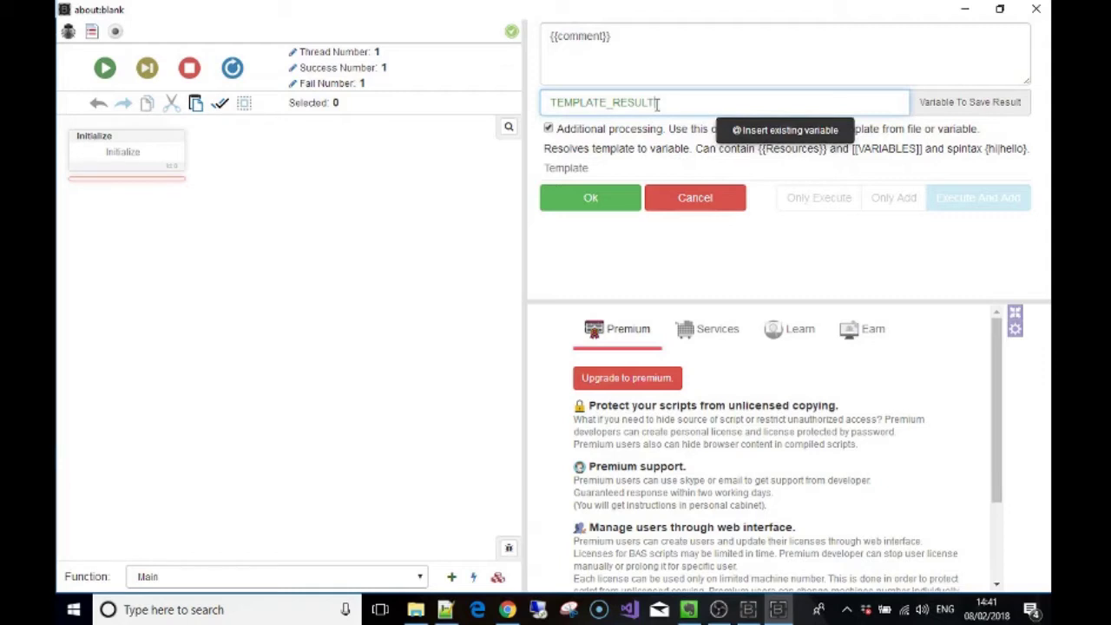
left_click(625, 59)
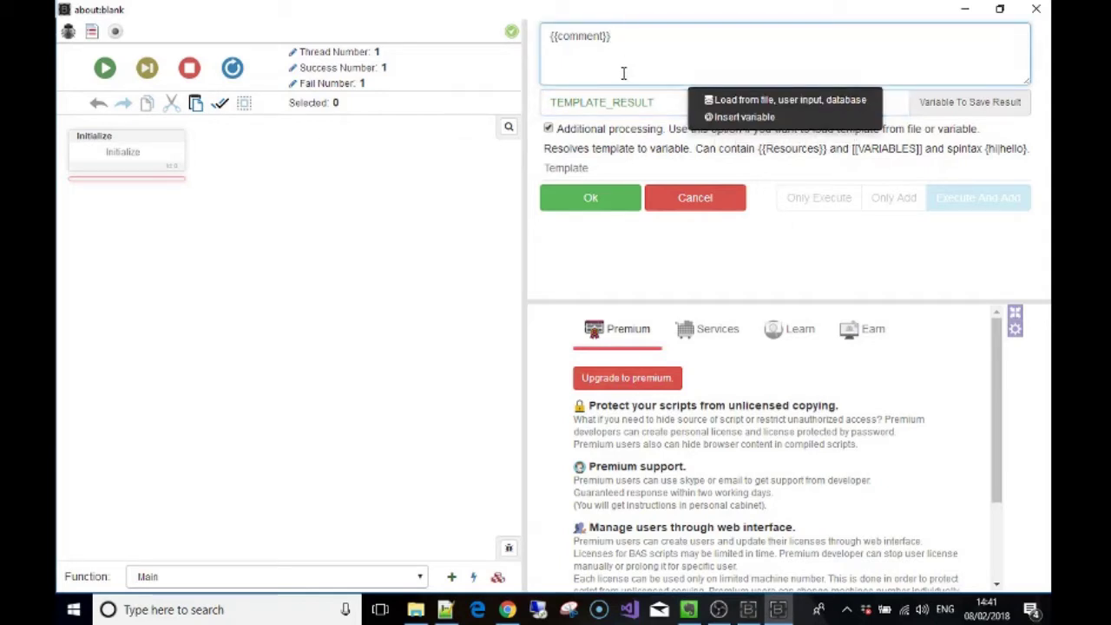
left_click(611, 207)
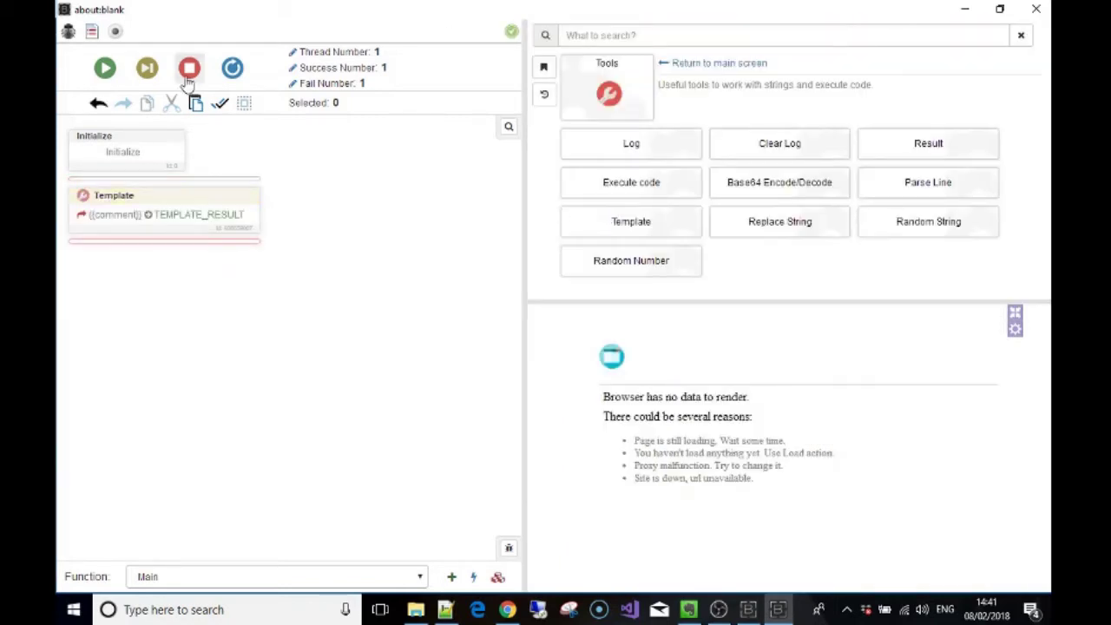
Step: Add a Log action that outputs the TEMPLATE_RESULT variable after the Template action
left_click(617, 153)
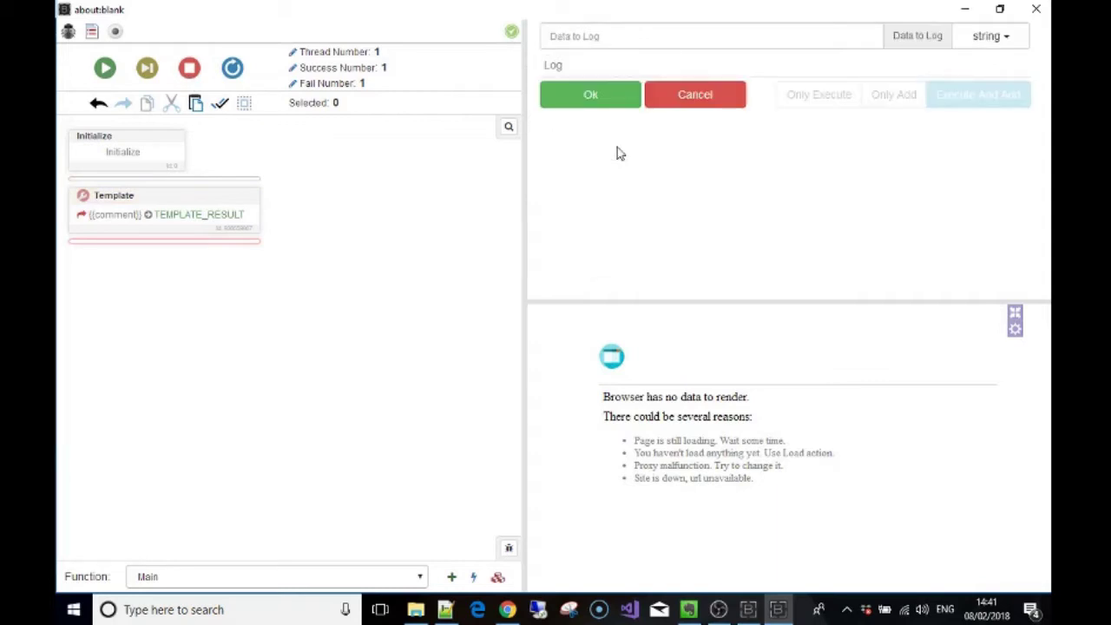
left_click(591, 35)
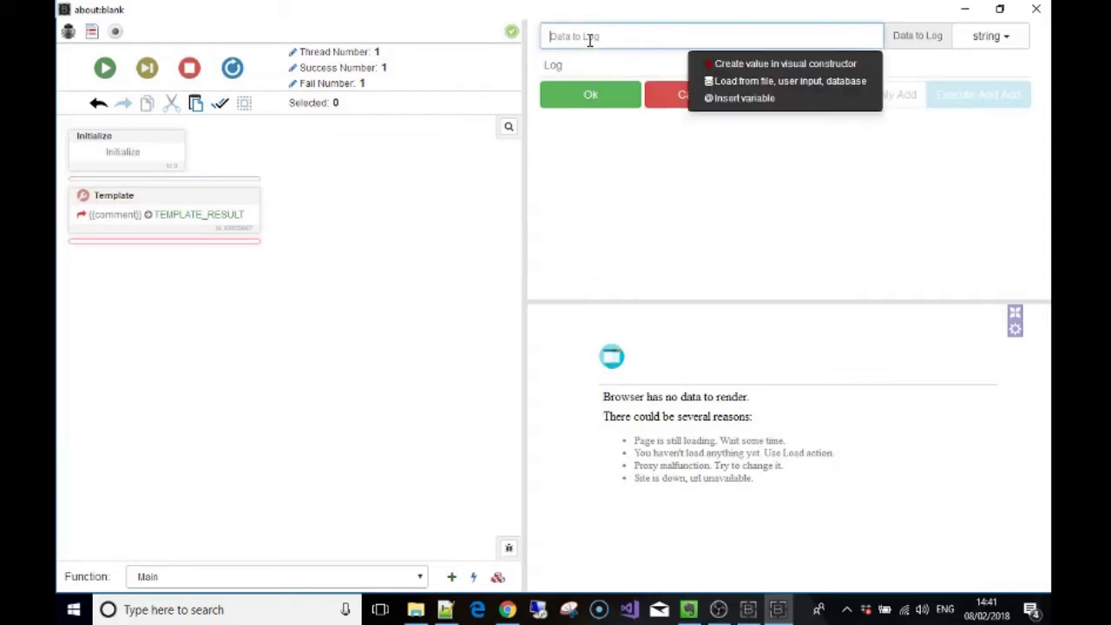
left_click(768, 100)
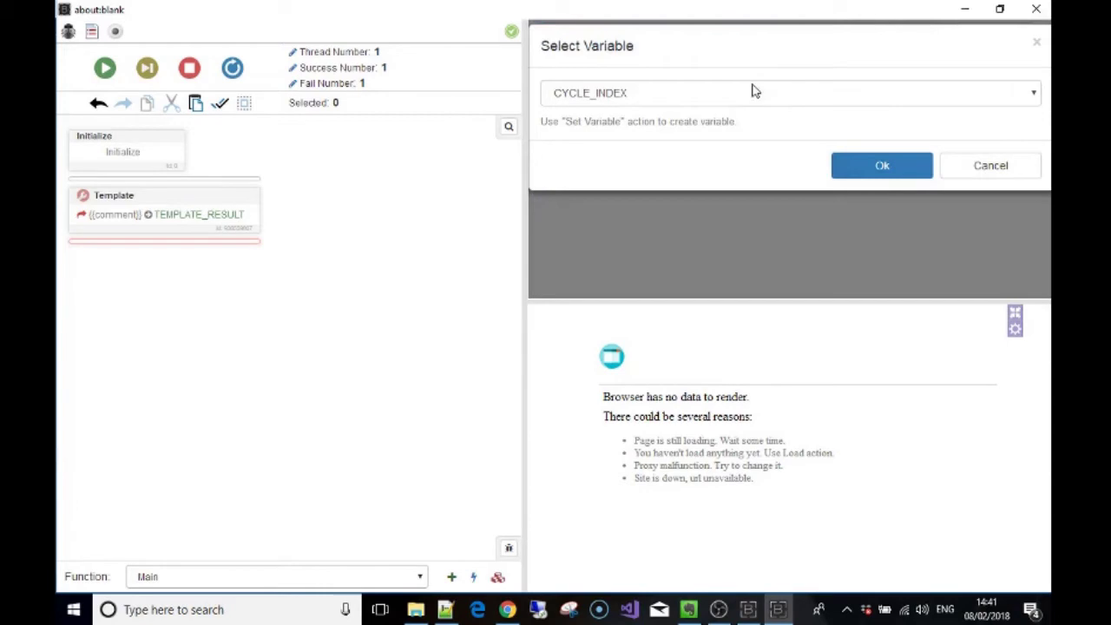
left_click(751, 92)
left_click(729, 125)
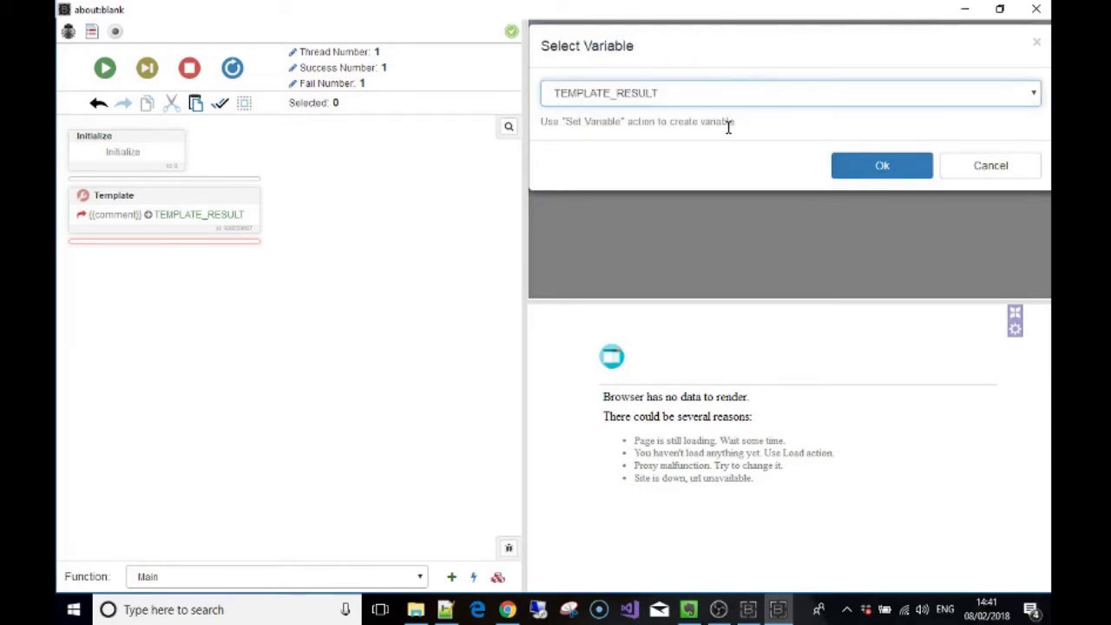
left_click(868, 170)
left_click(619, 106)
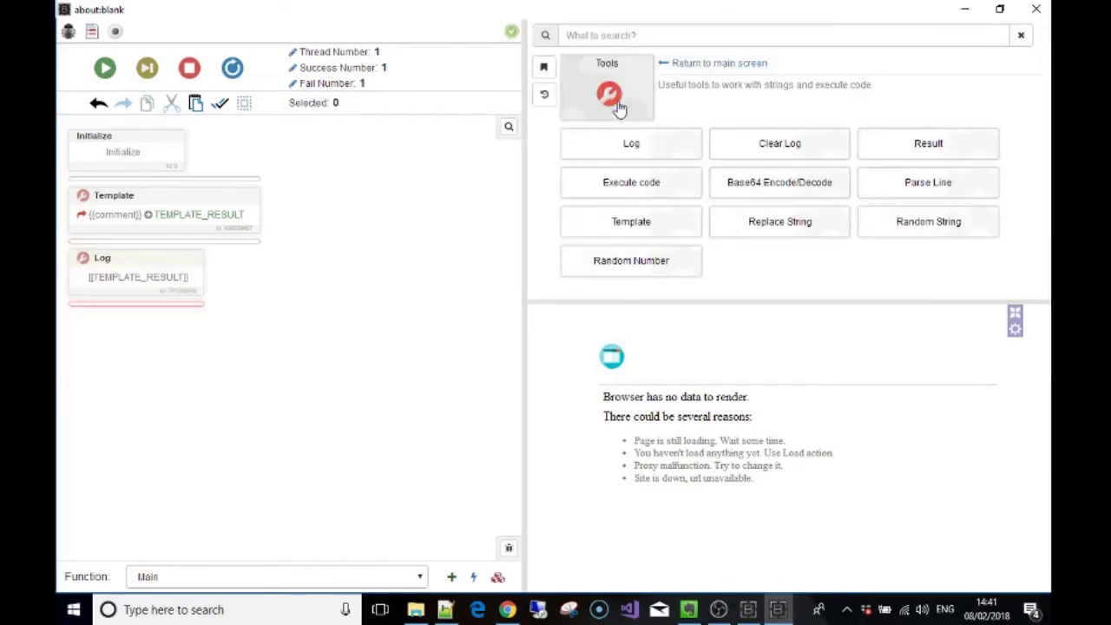
Step: Stop recording, start a script run, and compare its comment resource with the original message in Notepad++
left_click(188, 69)
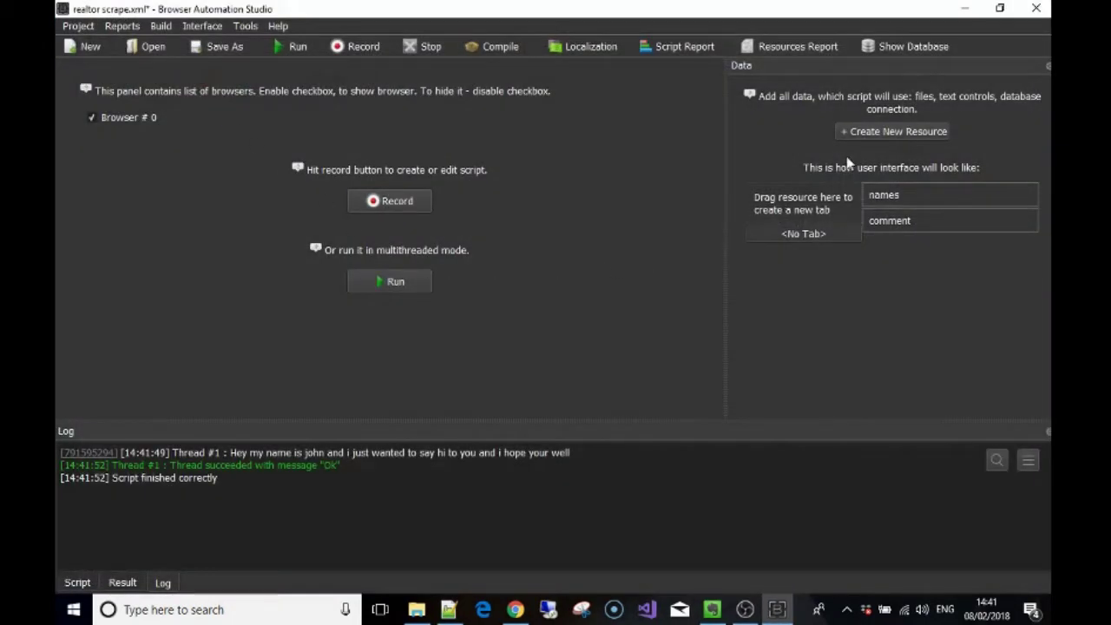
left_click(391, 280)
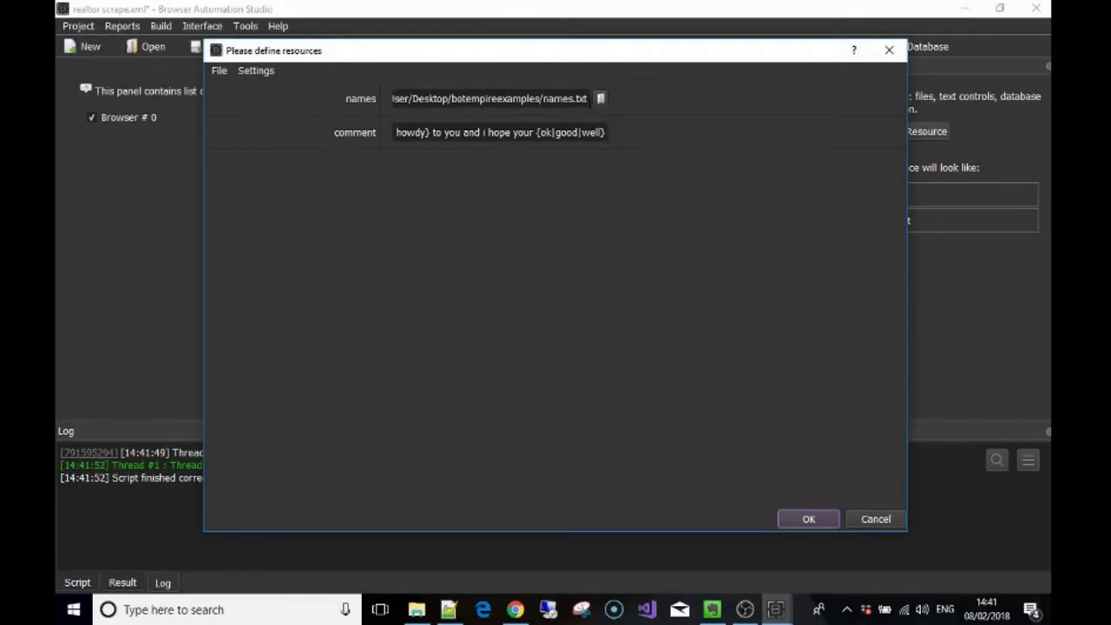
triple_click(427, 135)
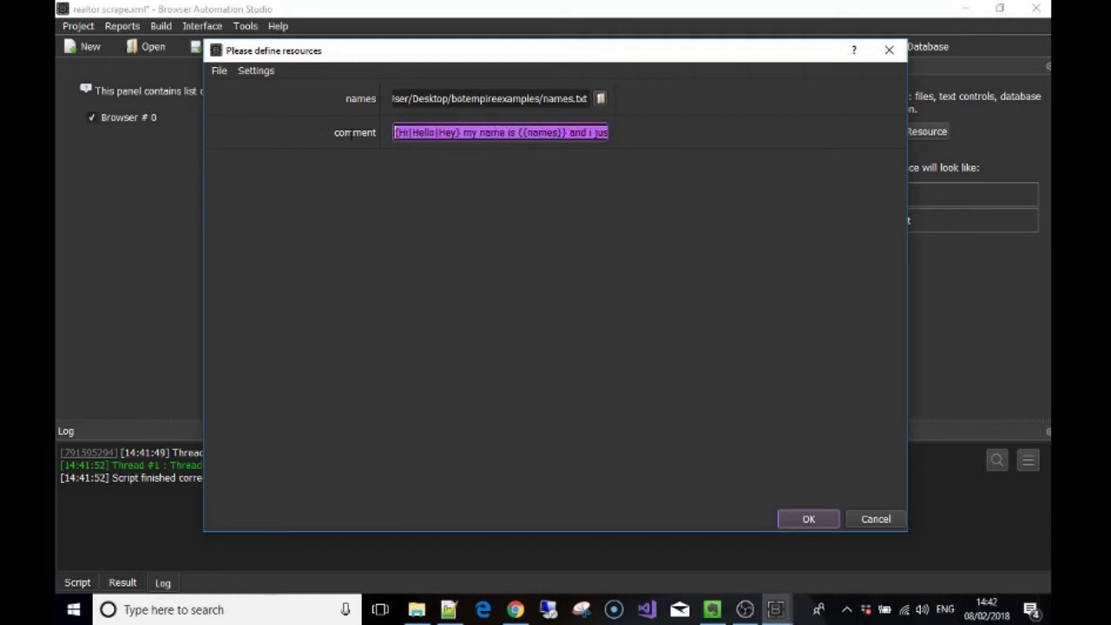
left_click(460, 614)
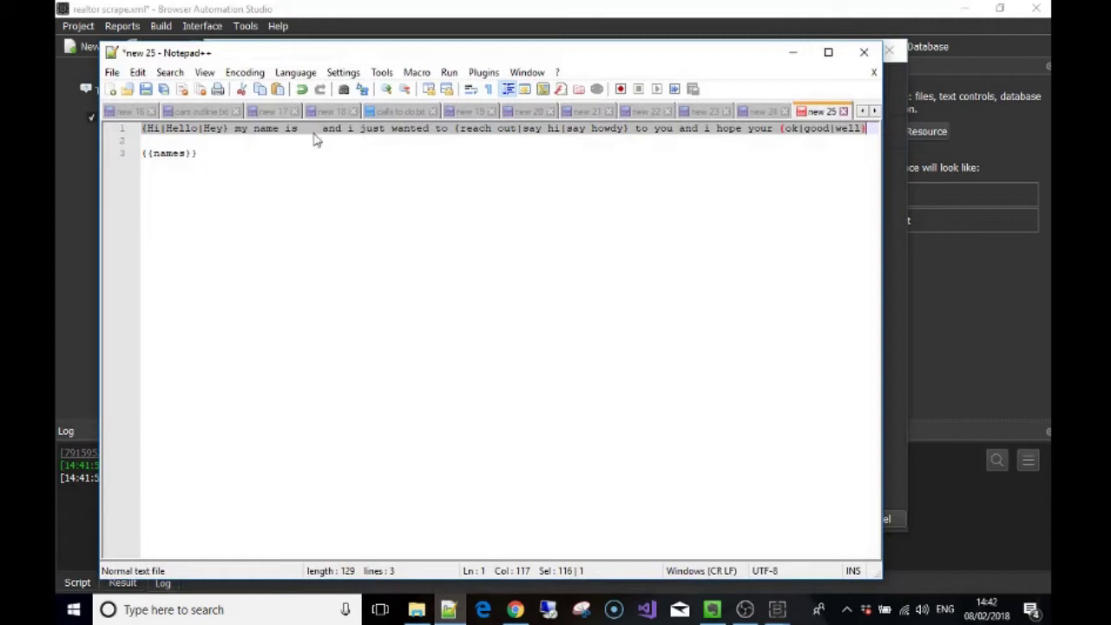
left_click(790, 51)
Step: Review the comment's {{names}} placeholder and spintax groups, accept the resources to execute the script, and dismiss its report
left_click(492, 132)
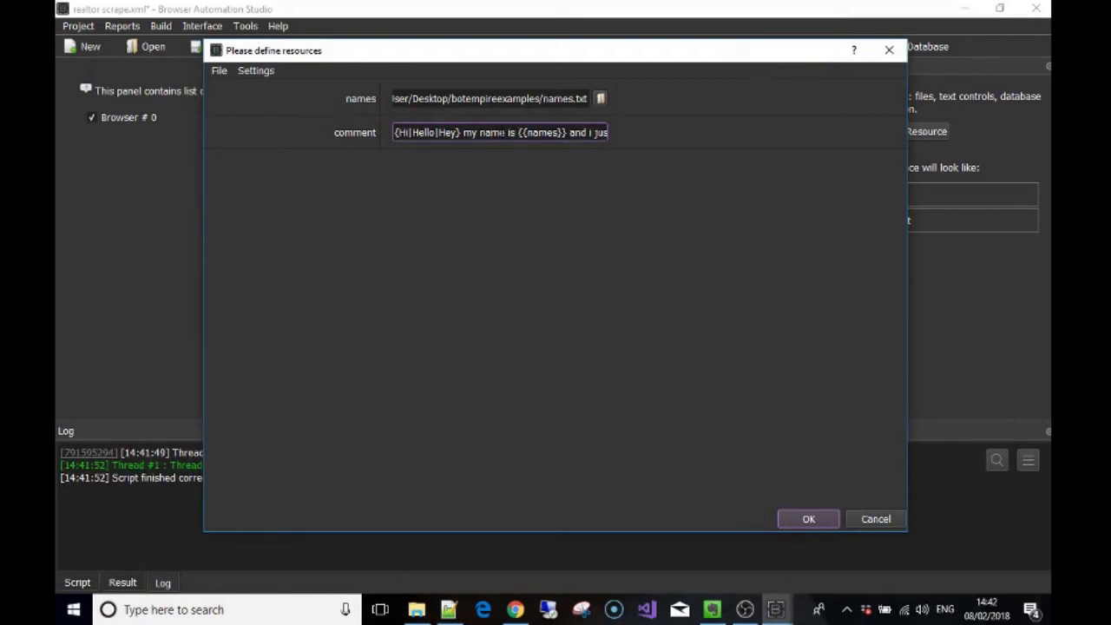
left_click(409, 132)
left_click_drag(528, 132, 675, 139)
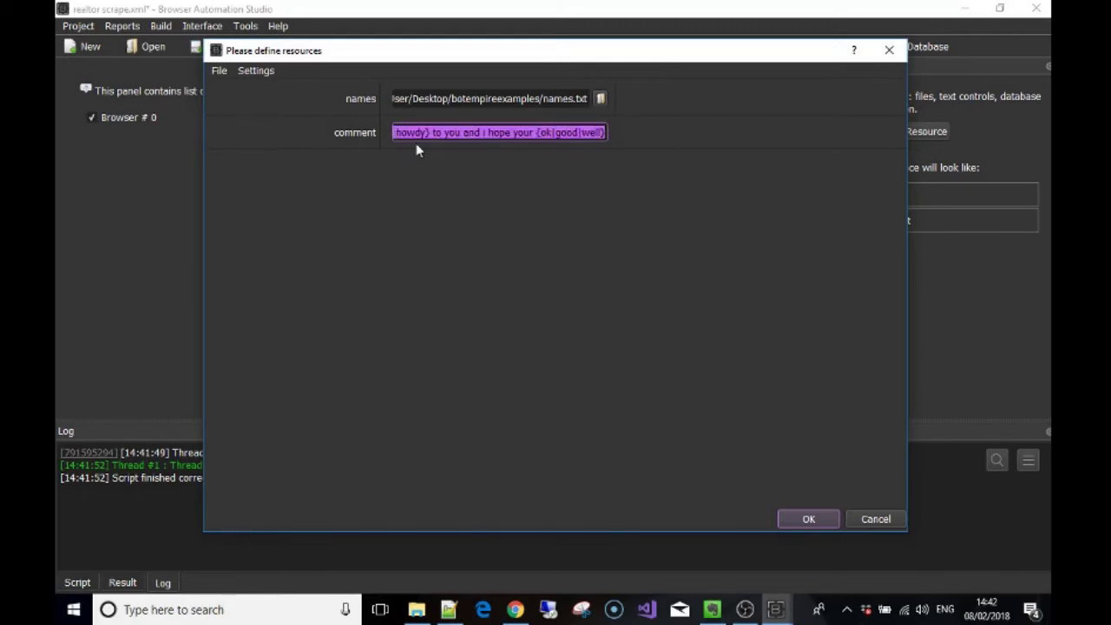
left_click(467, 132)
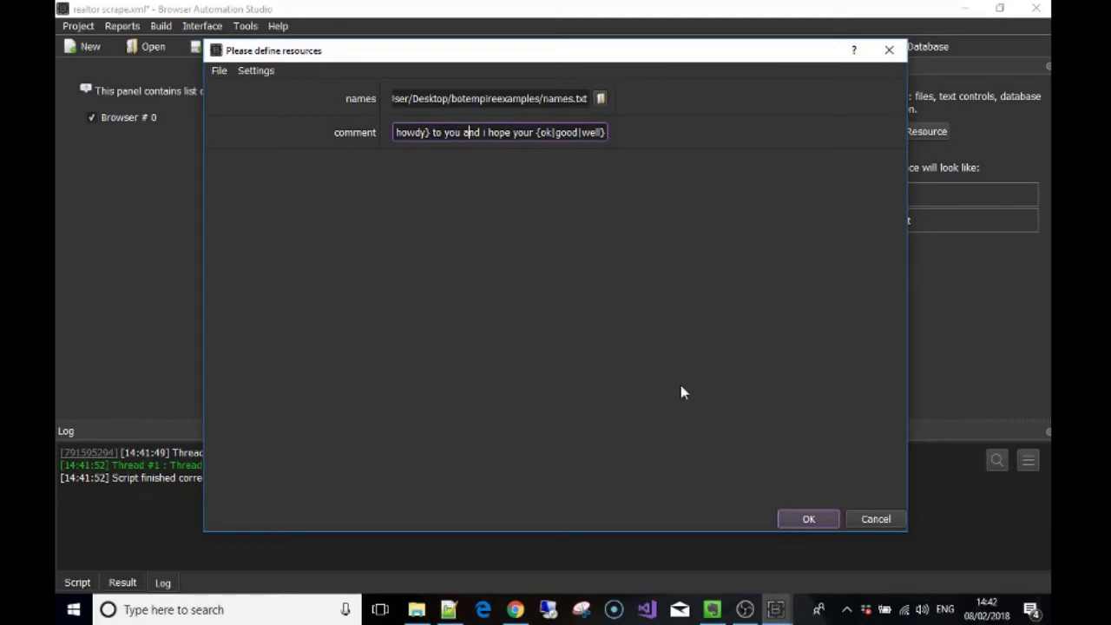
left_click(809, 519)
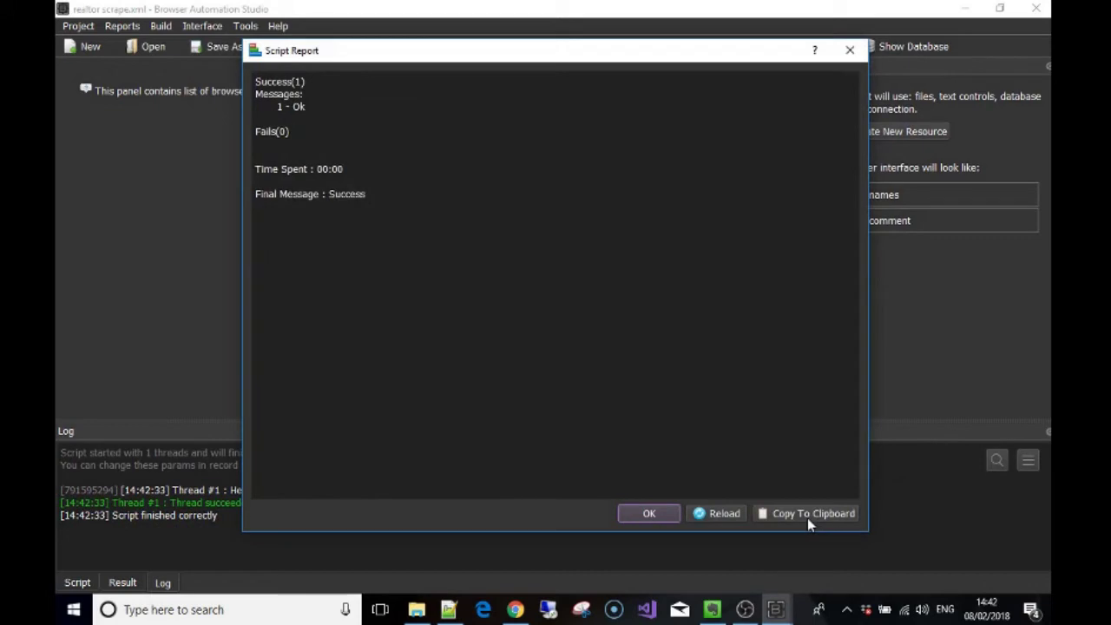
left_click(649, 513)
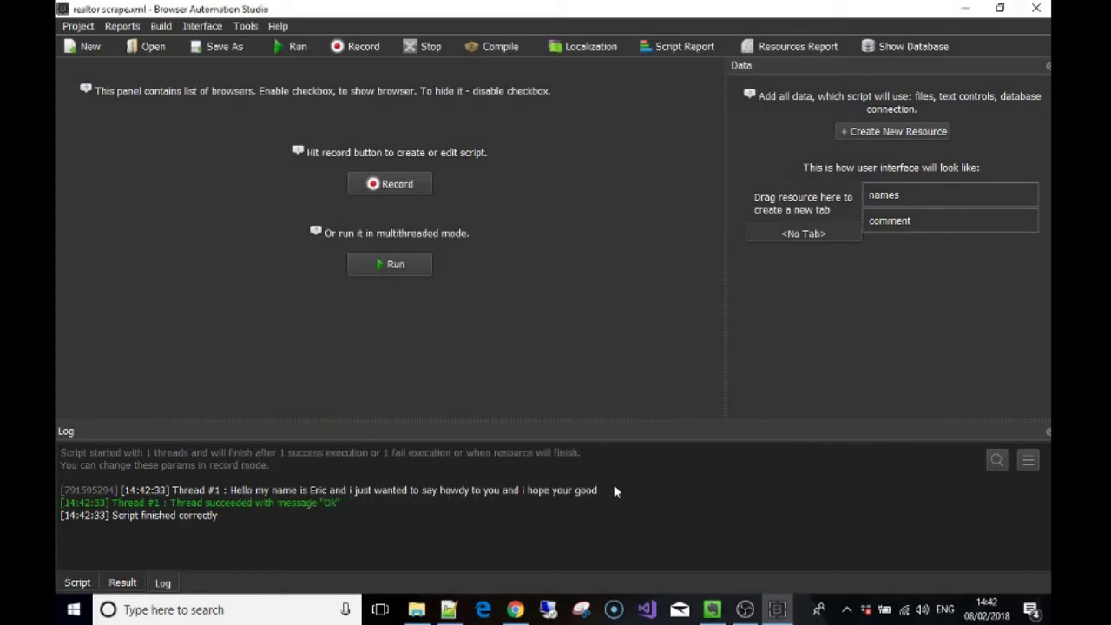
Step: Run the script three more times with the same names.txt and comment resources, dismissing the report after each run
left_click(404, 262)
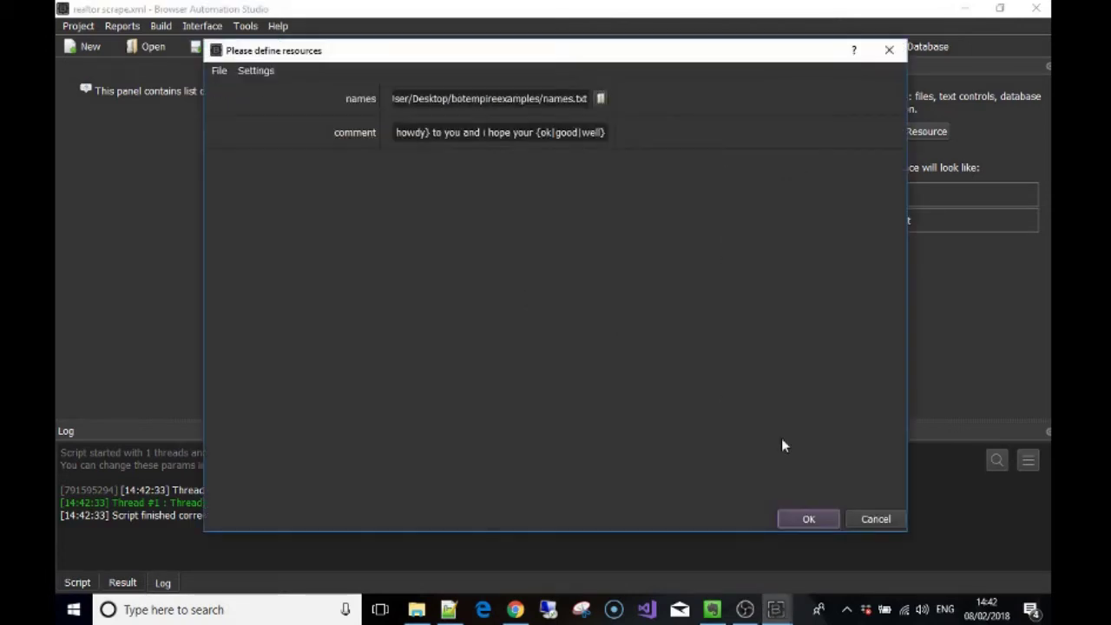
left_click(833, 516)
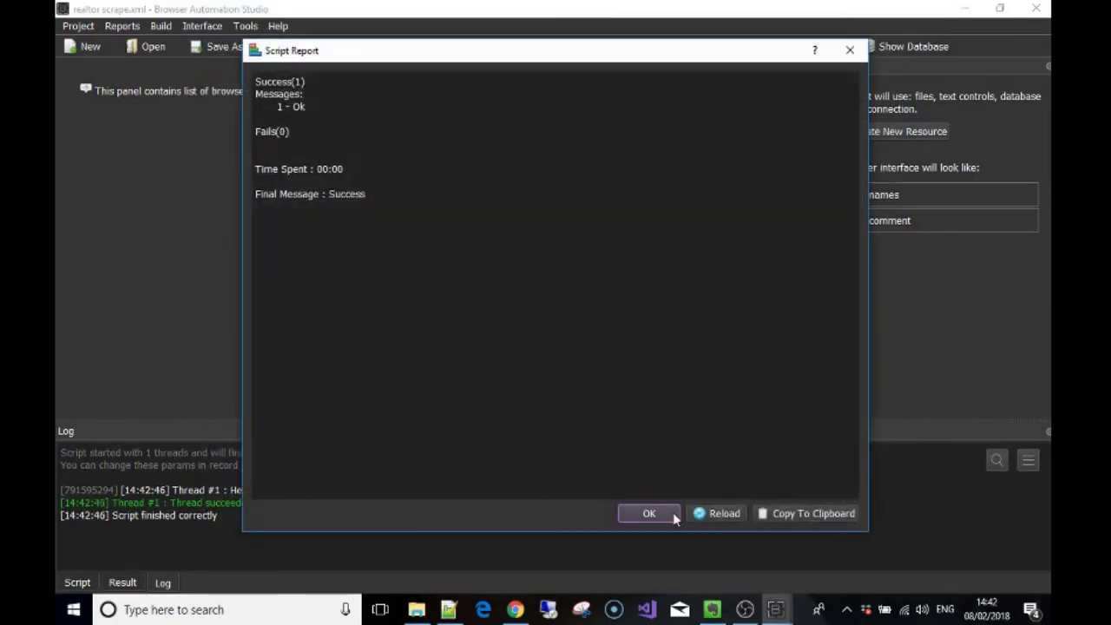
left_click(672, 512)
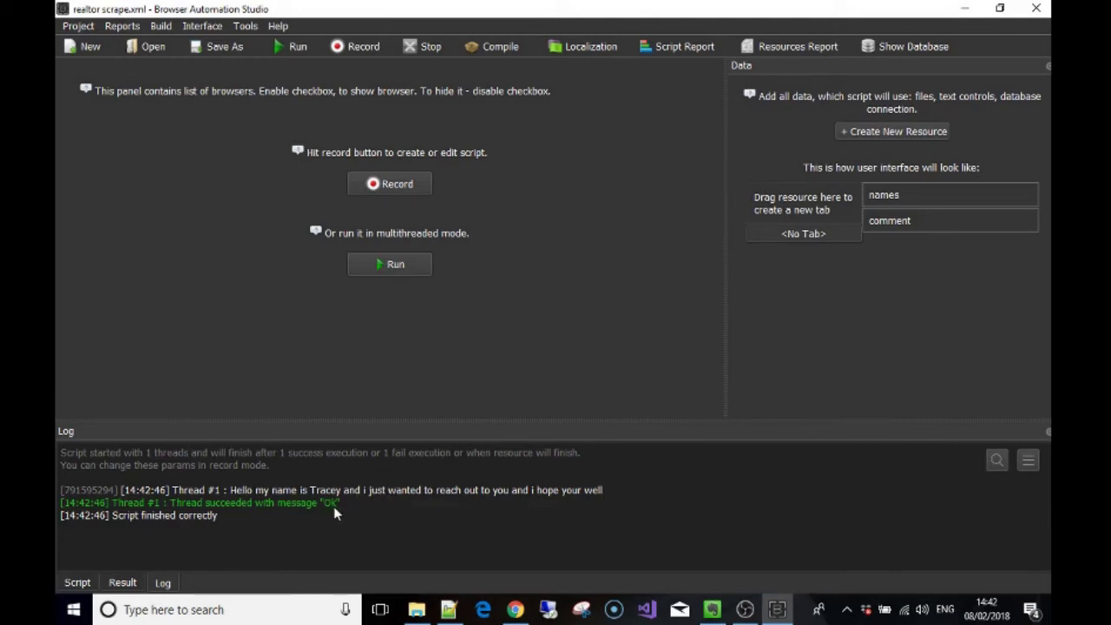
left_click(389, 265)
left_click(807, 517)
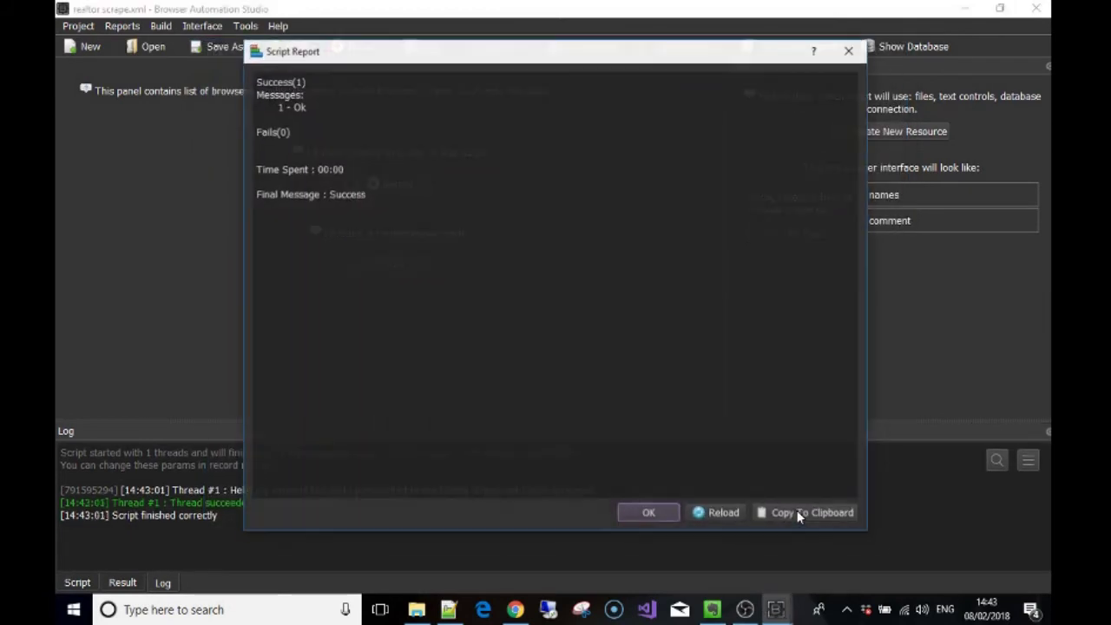
left_click(649, 514)
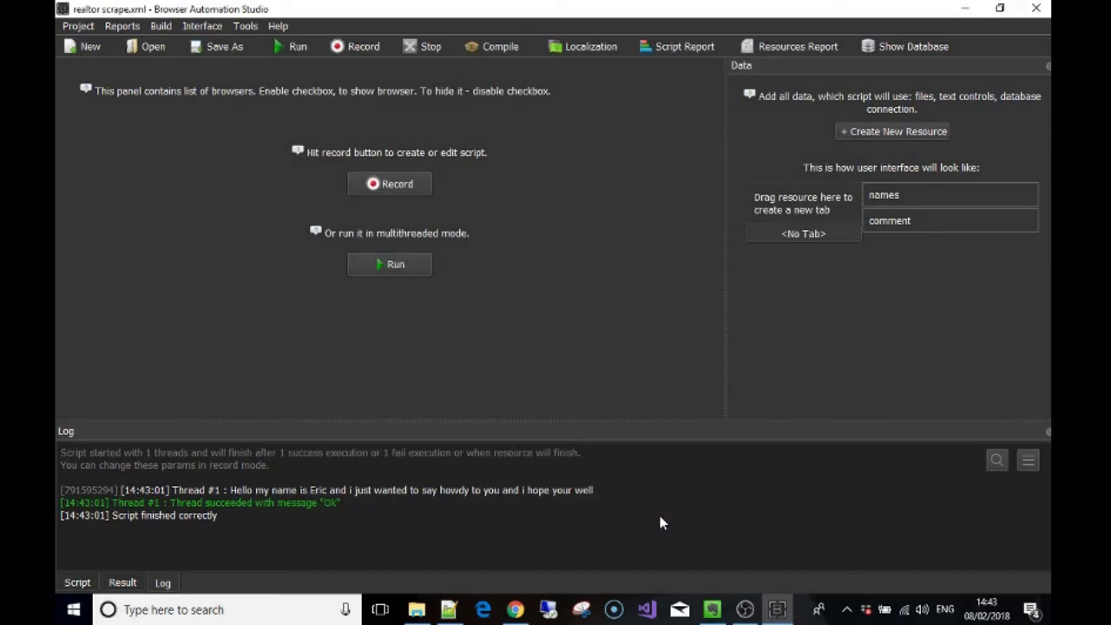
left_click(418, 267)
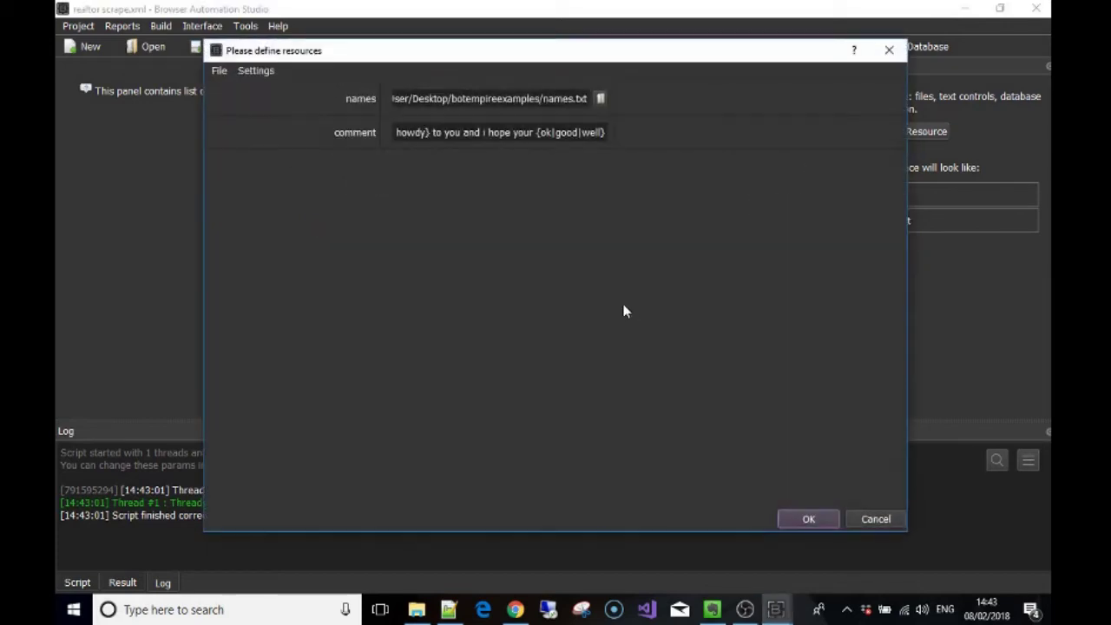
left_click(809, 513)
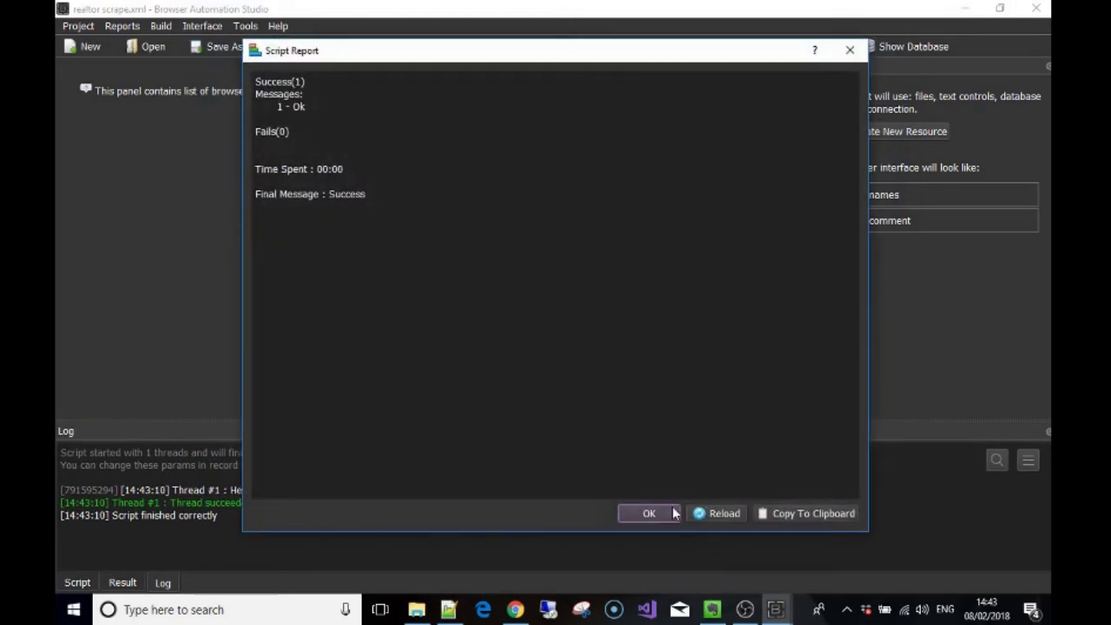
left_click(667, 512)
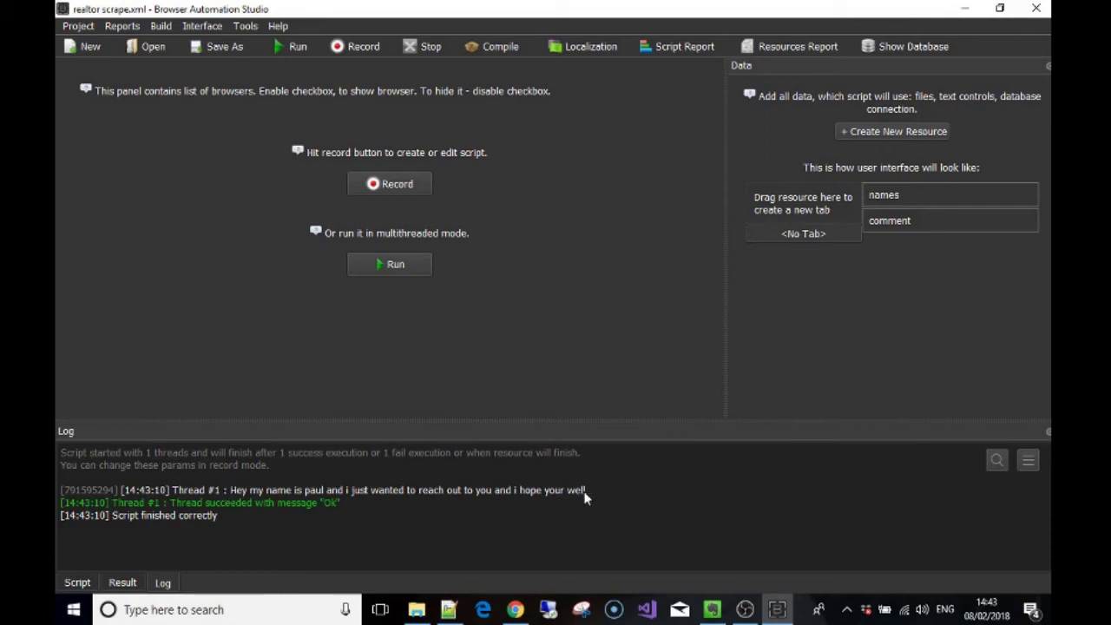
Step: Examine the resolved message in the log for the inserted name and the chosen spintax options
mouse_move(236, 490)
left_mouse_down()
mouse_move(614, 497)
mouse_move(292, 489)
mouse_move(253, 503)
mouse_move(232, 492)
left_mouse_up()
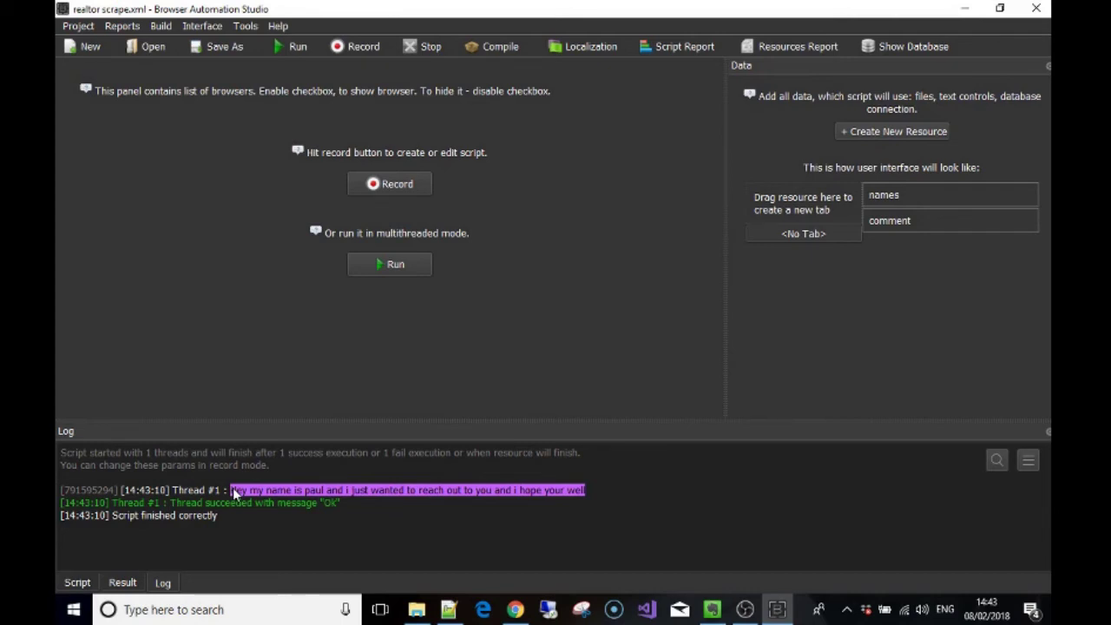
left_click(234, 493)
left_click_drag(262, 495, 580, 493)
left_click(239, 493)
left_click_drag(233, 488, 614, 497)
left_click(335, 491)
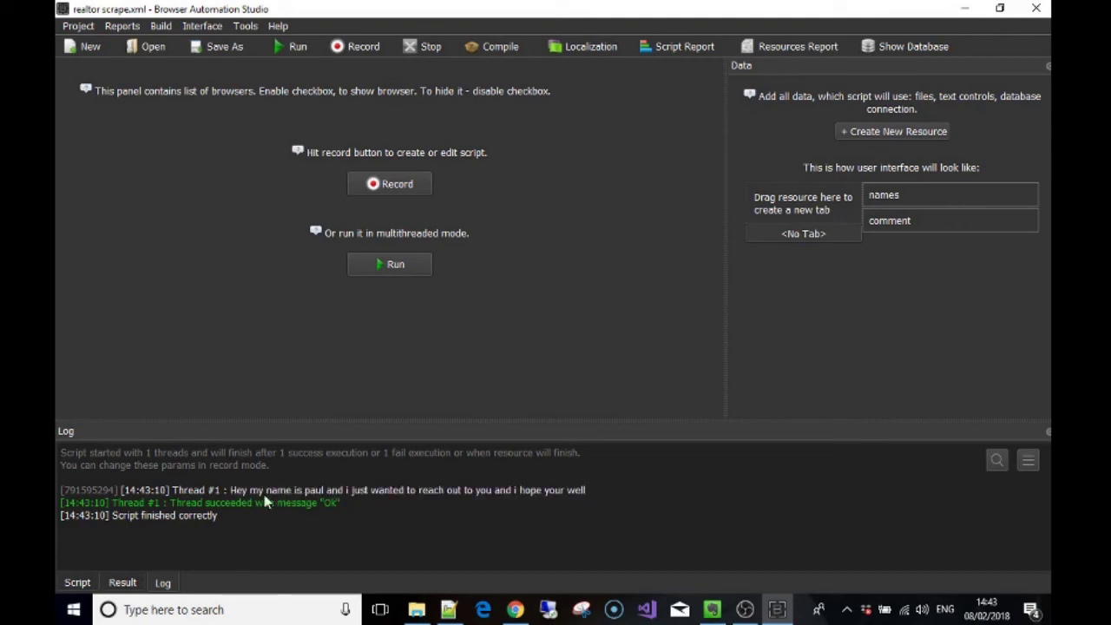
left_click_drag(233, 490, 598, 485)
left_click(598, 485)
left_click_drag(232, 490, 807, 483)
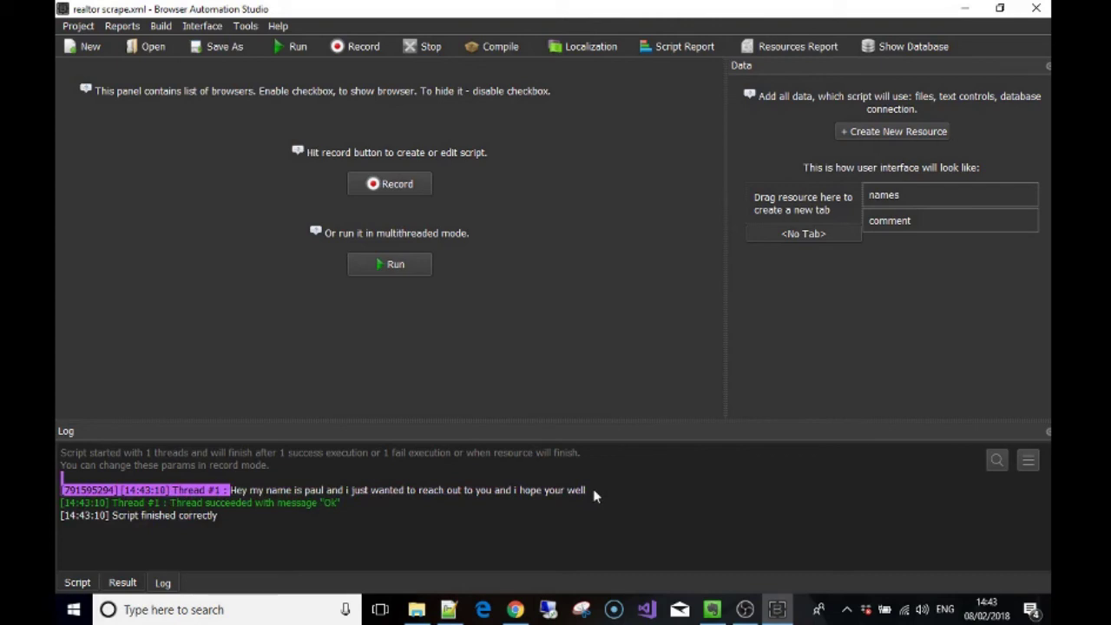
left_click_drag(587, 491, 221, 491)
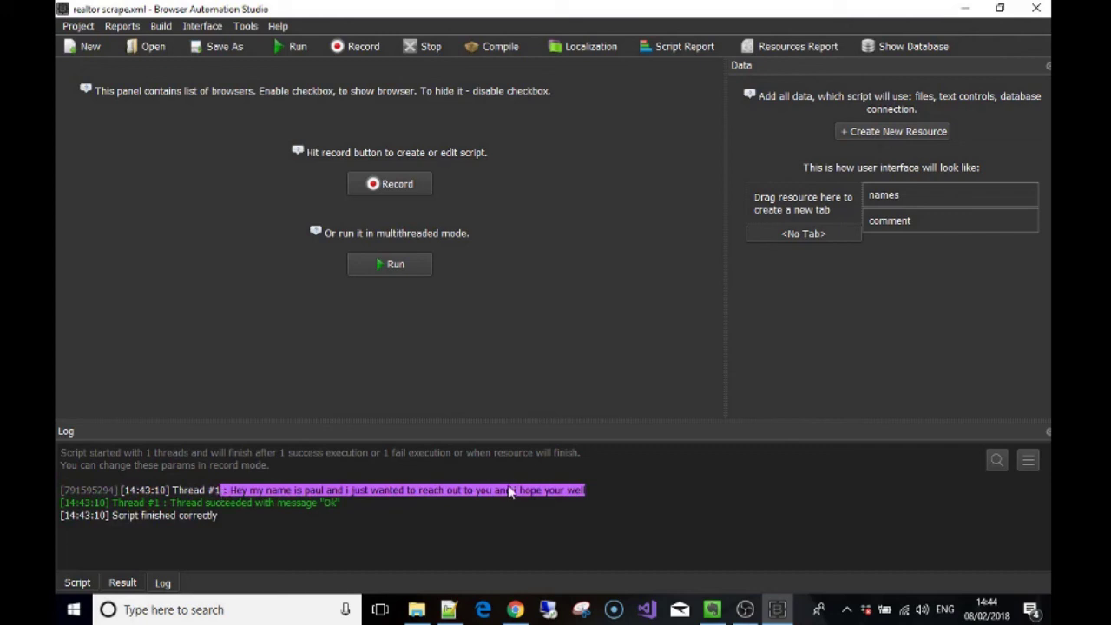